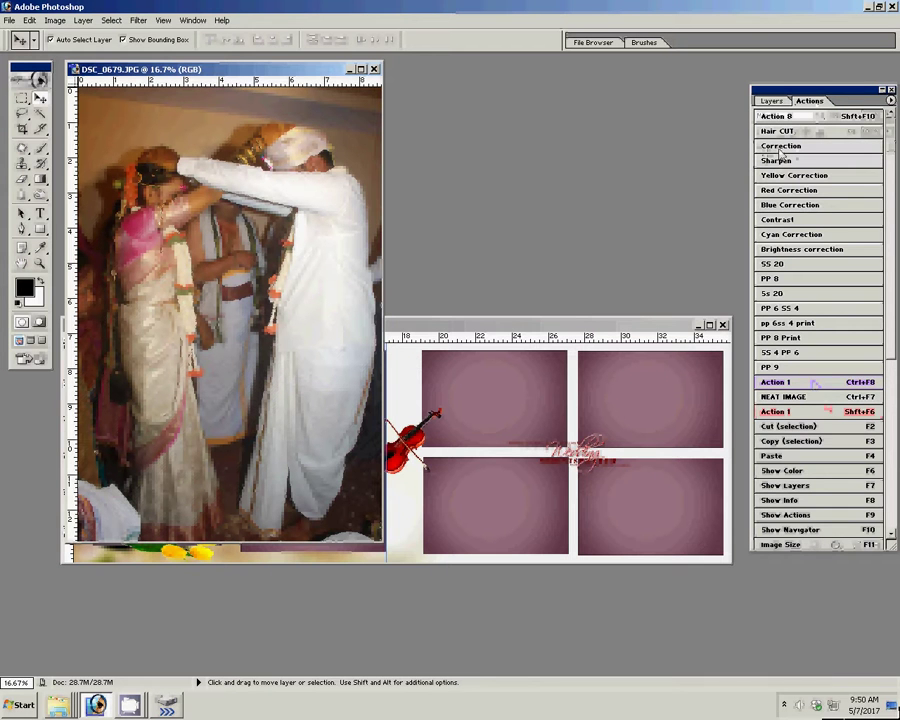
# Step: Run the Correction action on DSC_0679.JPG, then close it without saving
pyautogui.click(781, 147)
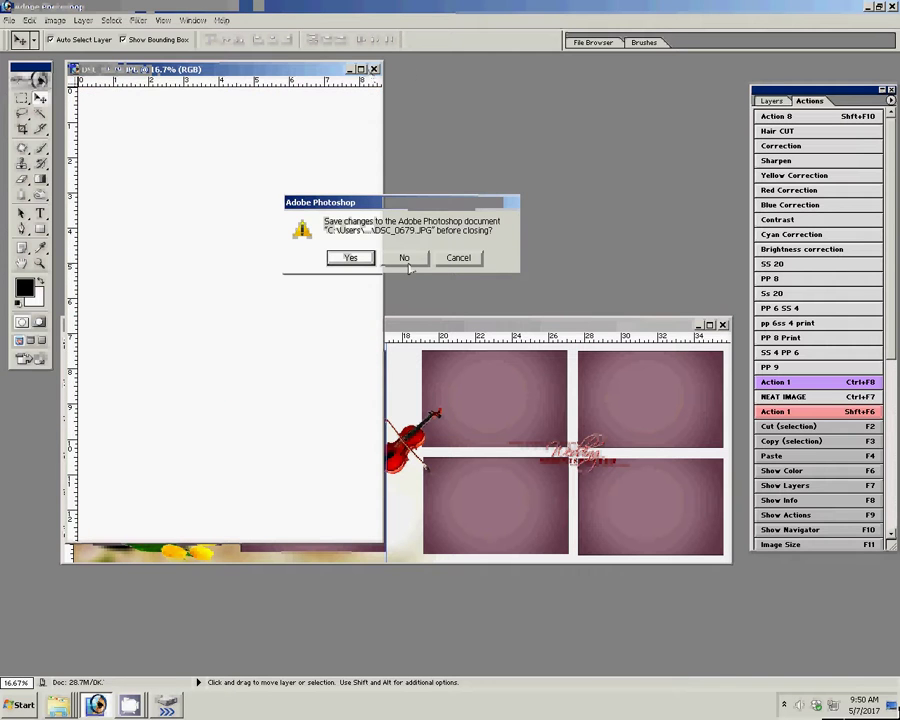
pyautogui.click(402, 256)
pyautogui.click(200, 373)
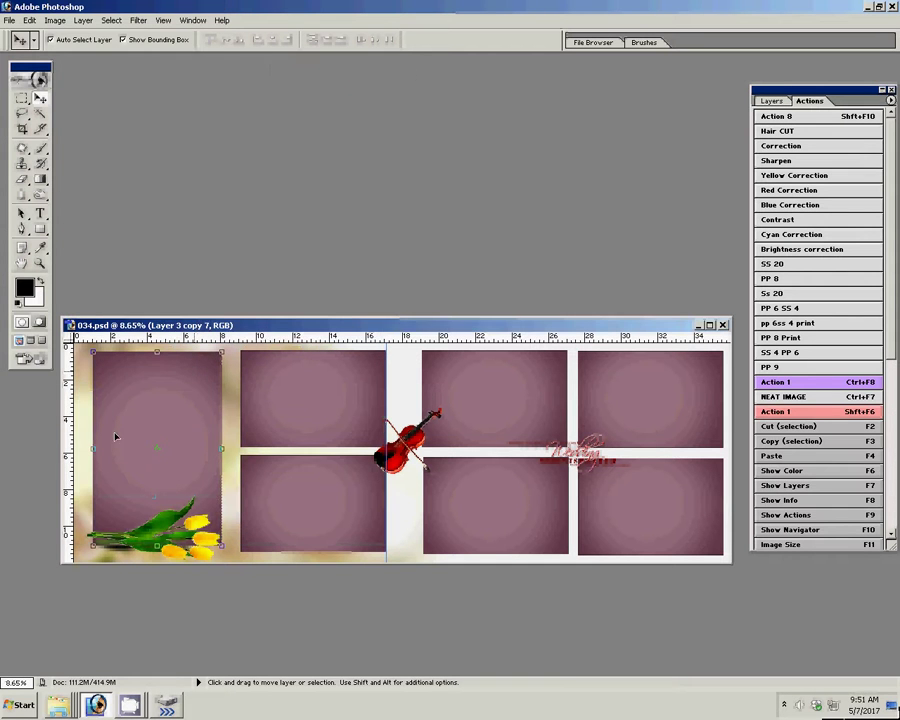
# Step: Magic Wand the left purple frame and Paste Into it, creating Layer 4
pyautogui.press('w')
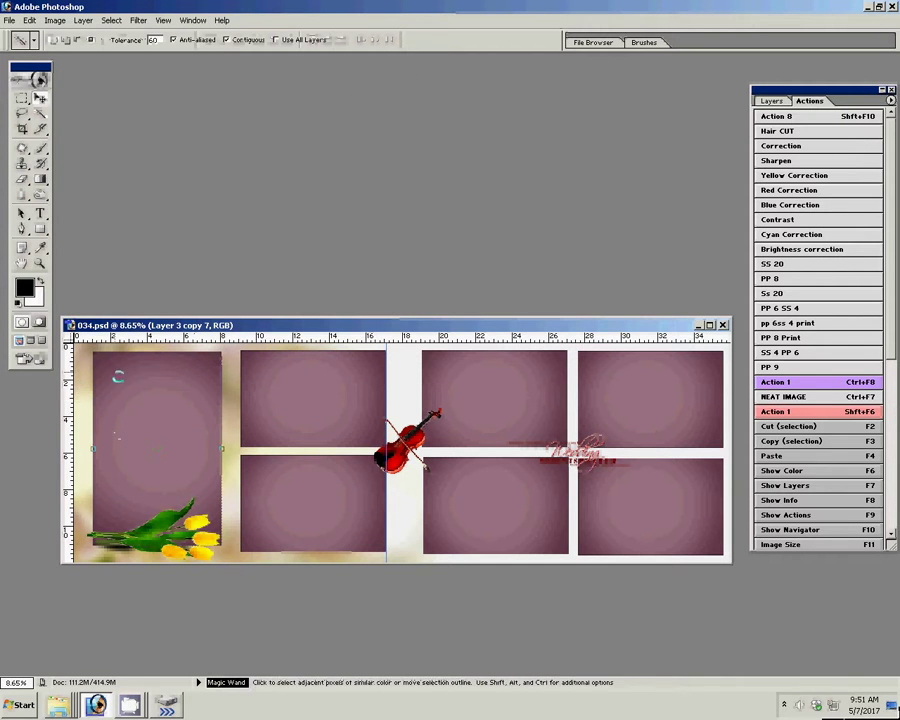
pyautogui.click(165, 400)
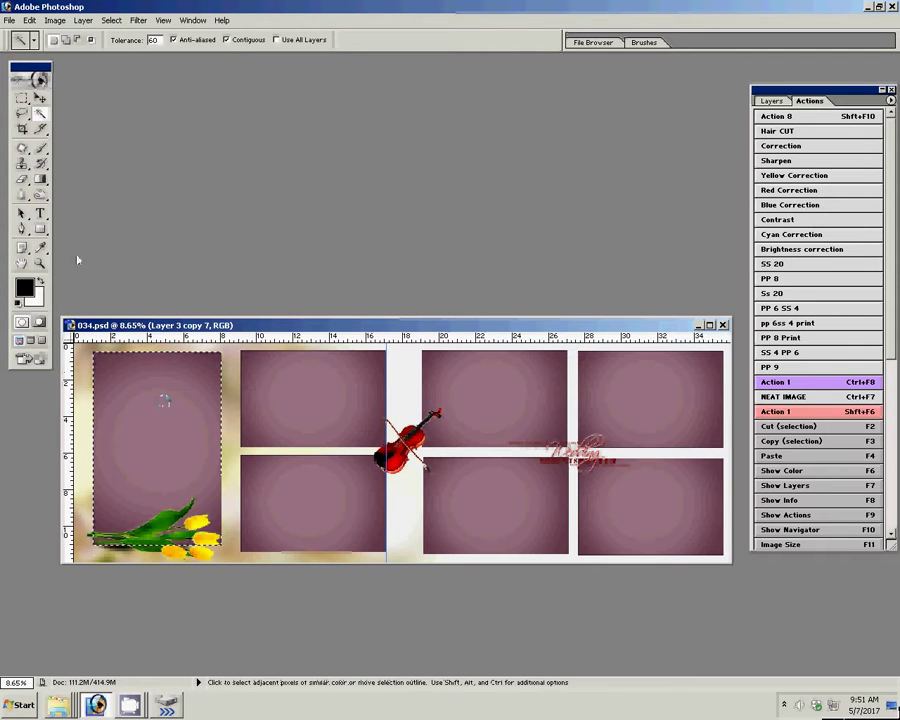
pyautogui.click(31, 21)
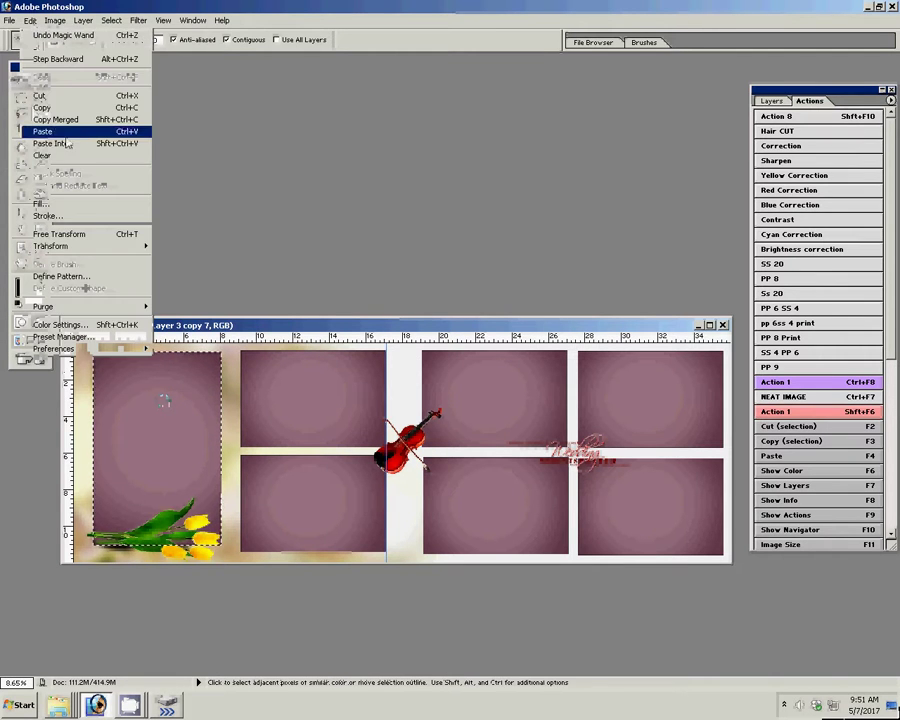
pyautogui.click(134, 151)
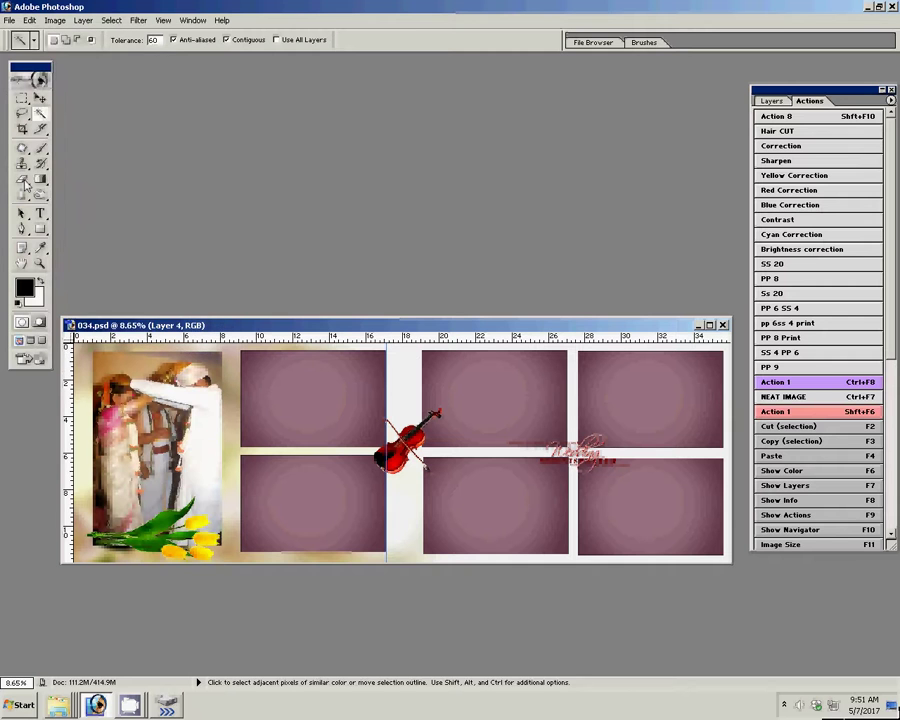
pyautogui.press('v')
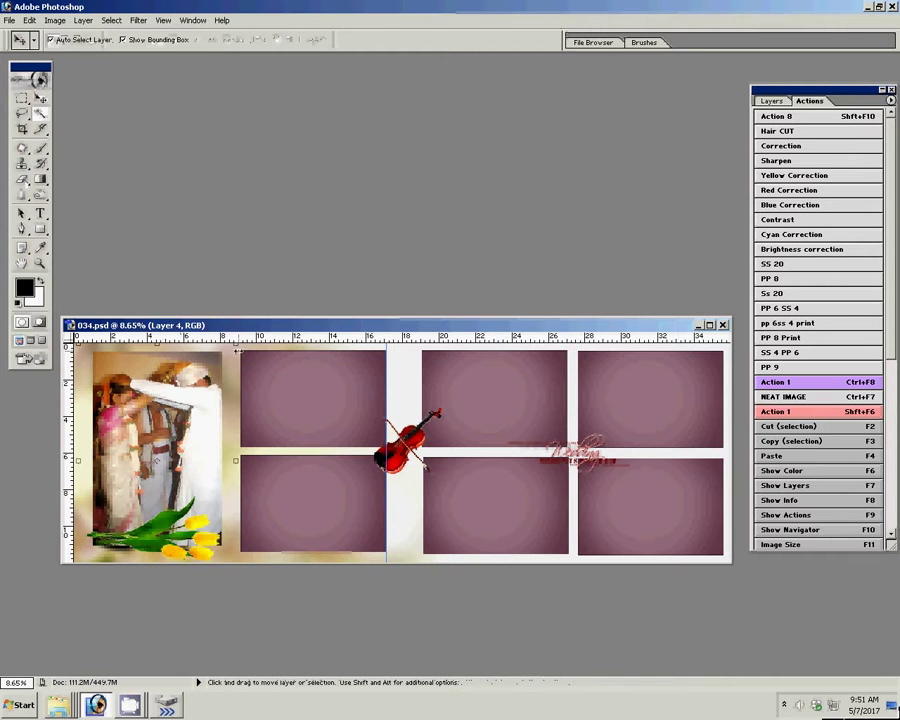
# Step: Scale the pasted photo to 86% and nudge it up-left within the left frame
pyautogui.hotkey('ctrl', 't')
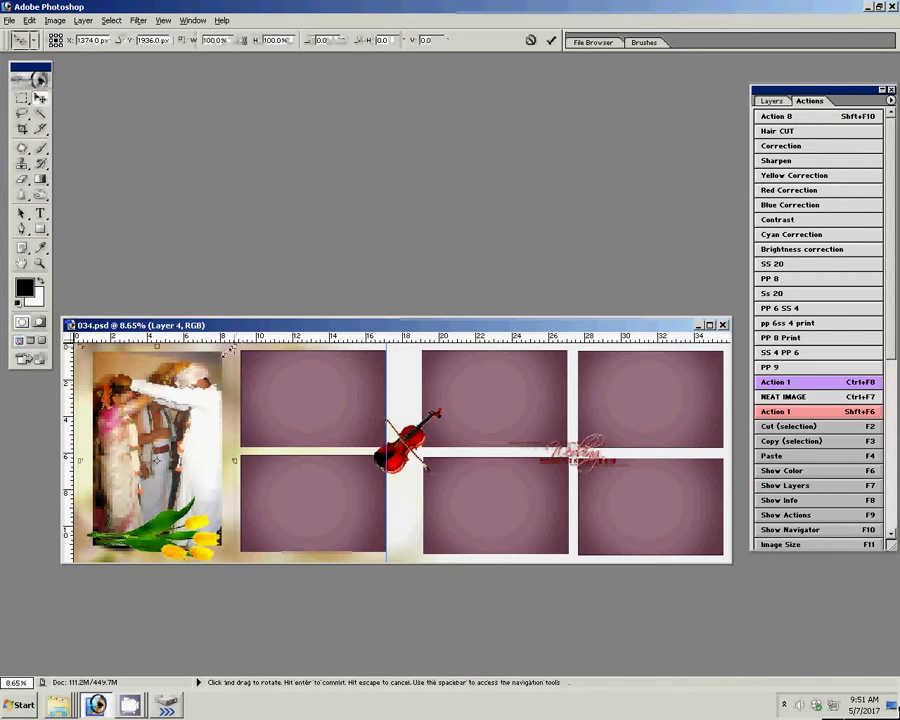
pyautogui.moveTo(235, 343); pyautogui.dragTo(224, 352)
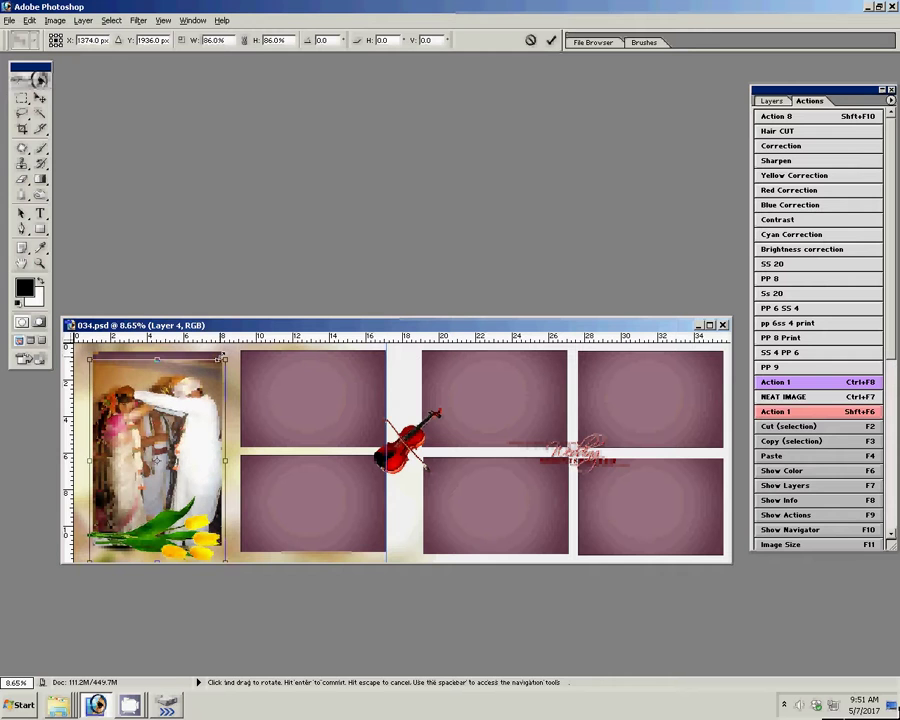
pyautogui.moveTo(178, 411); pyautogui.dragTo(175, 408)
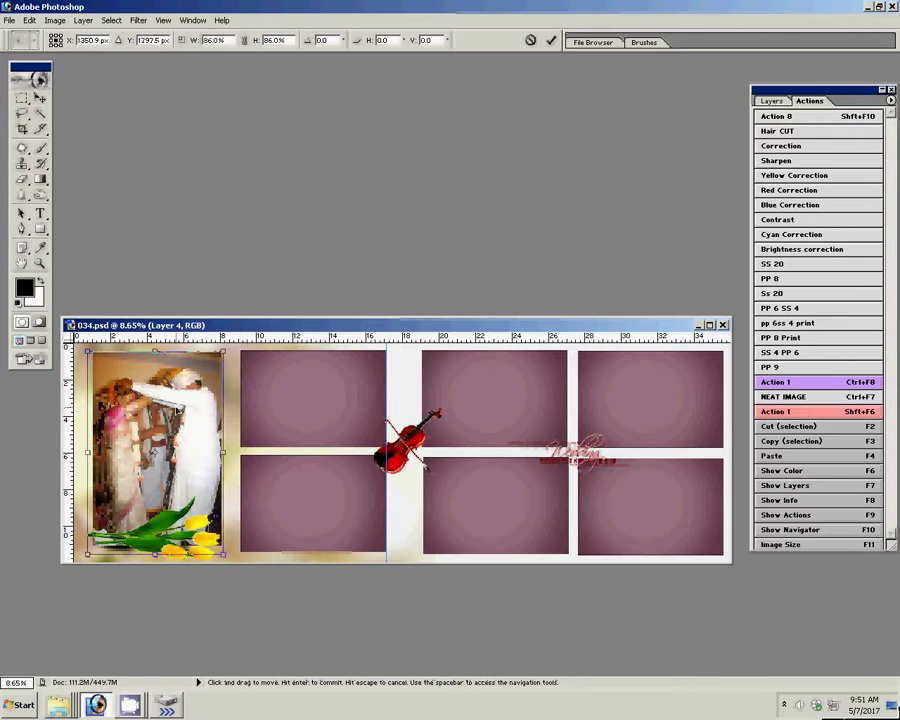
pyautogui.click(549, 40)
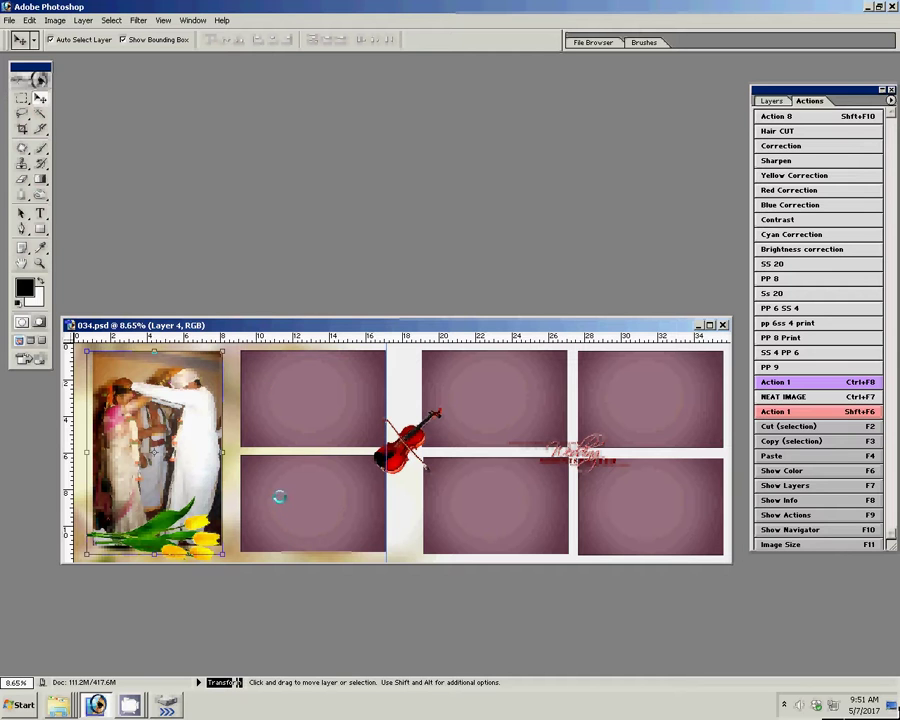
pyautogui.click(57, 705)
# Step: Ctrl-select photos DSC_0681 through DSC_0686 in the wedding photos folder
pyautogui.click(57, 638)
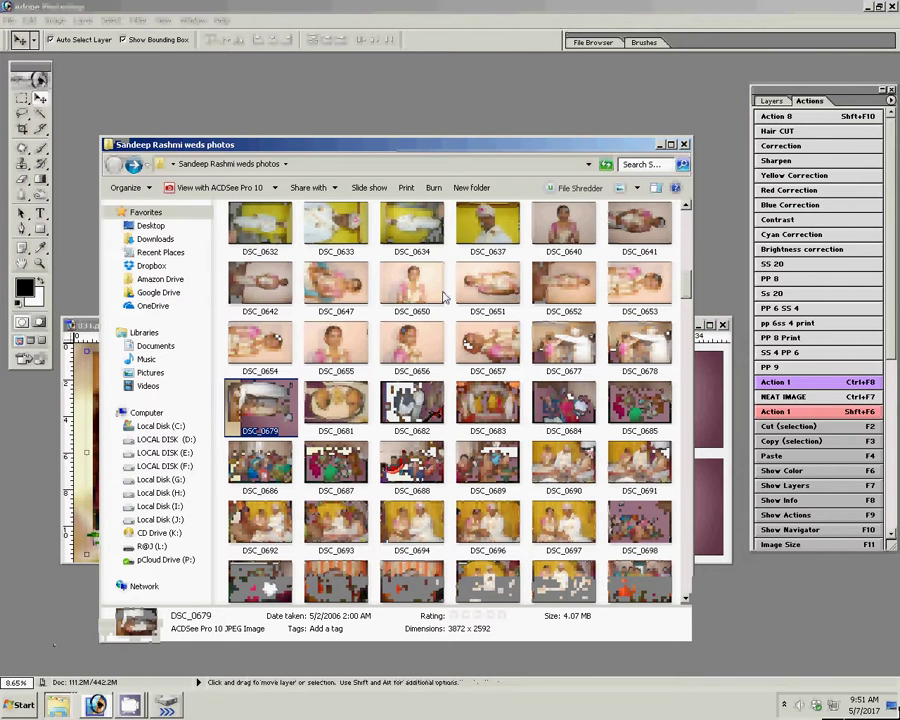
pyautogui.click(336, 405)
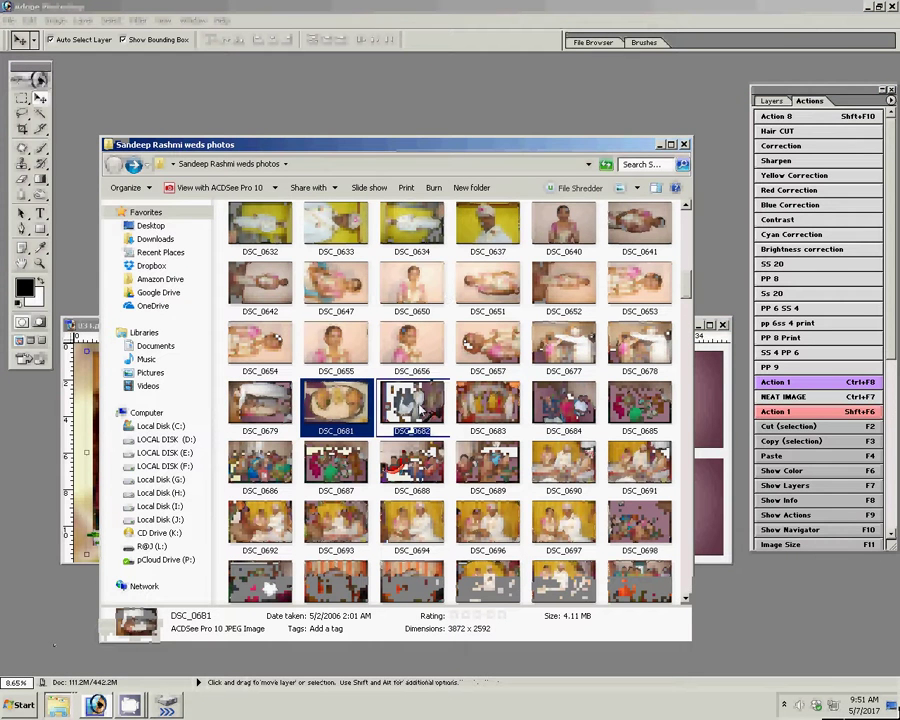
pyautogui.keyDown('ctrl'); pyautogui.click(488, 405); pyautogui.keyUp('ctrl')
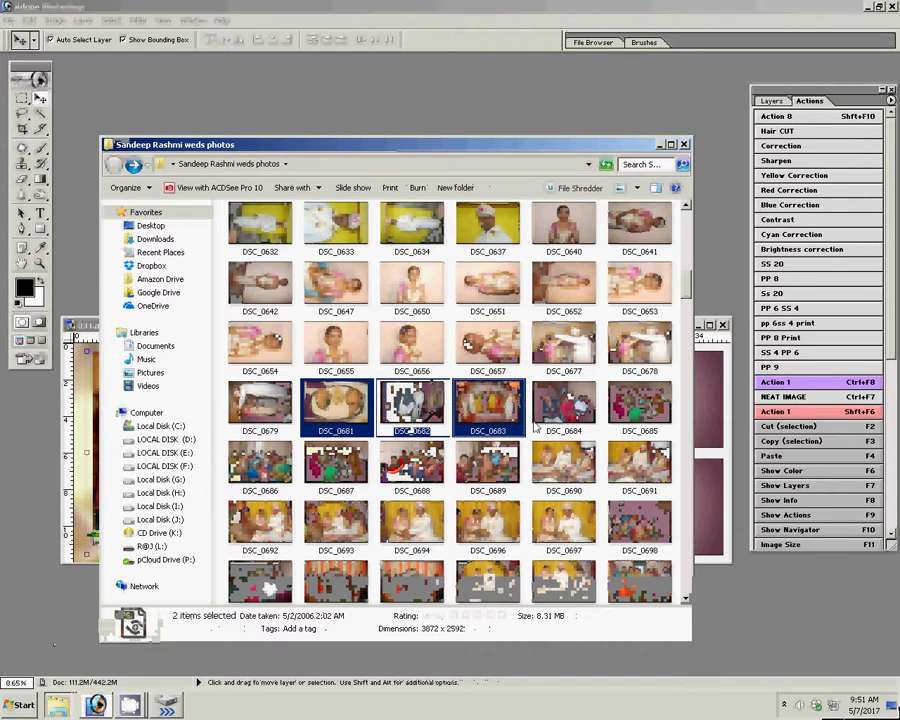
pyautogui.keyDown('ctrl'); pyautogui.click(660, 350); pyautogui.keyUp('ctrl')
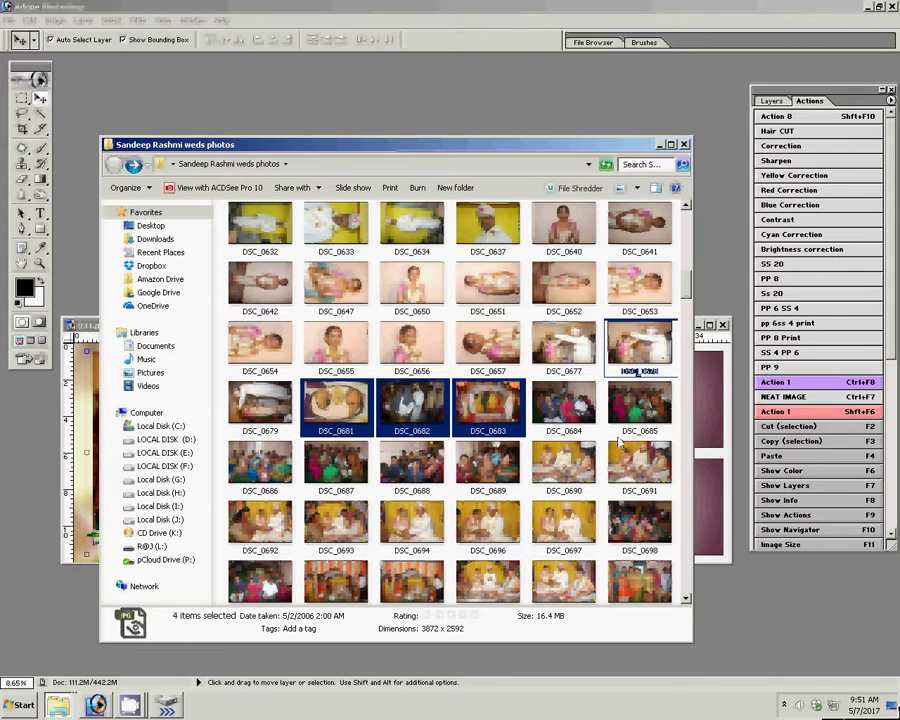
pyautogui.keyDown('ctrl'); pyautogui.click(640, 345); pyautogui.keyUp('ctrl')
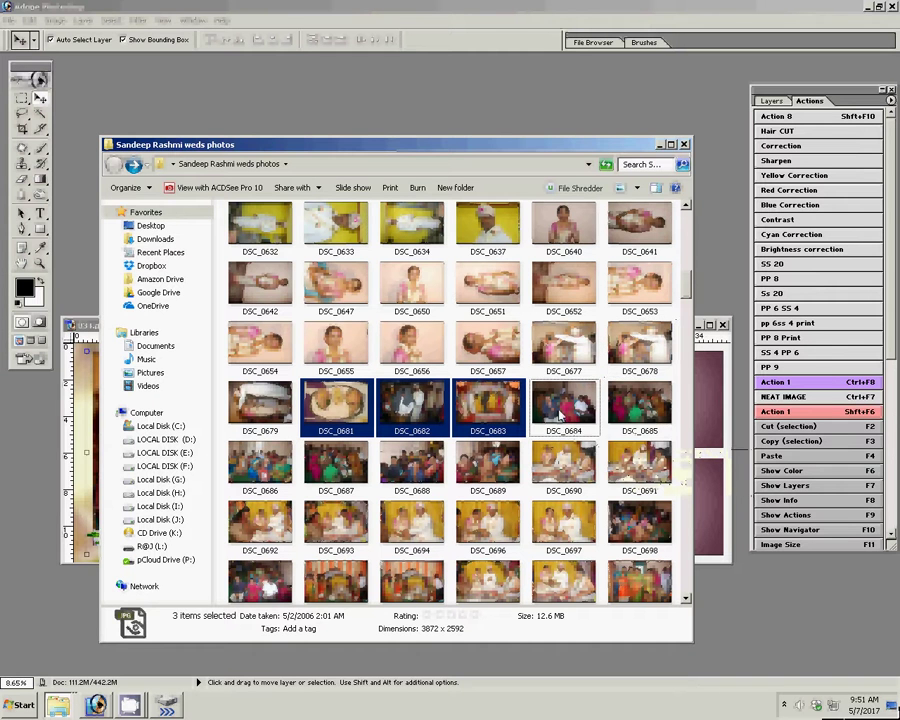
pyautogui.keyDown('ctrl'); pyautogui.click(645, 416); pyautogui.keyUp('ctrl')
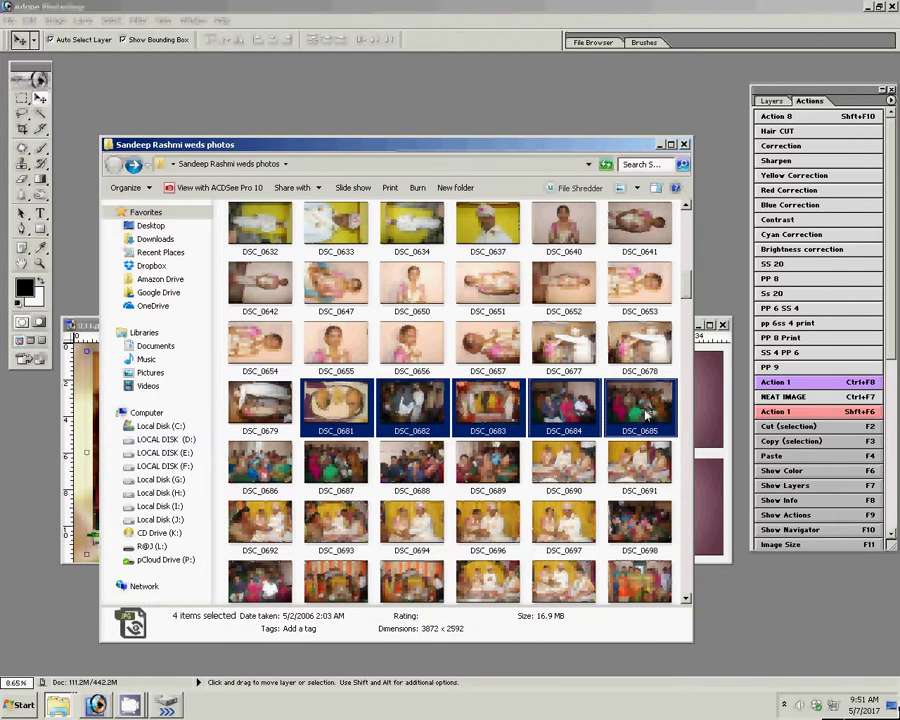
pyautogui.keyDown('ctrl'); pyautogui.click(266, 476); pyautogui.keyUp('ctrl')
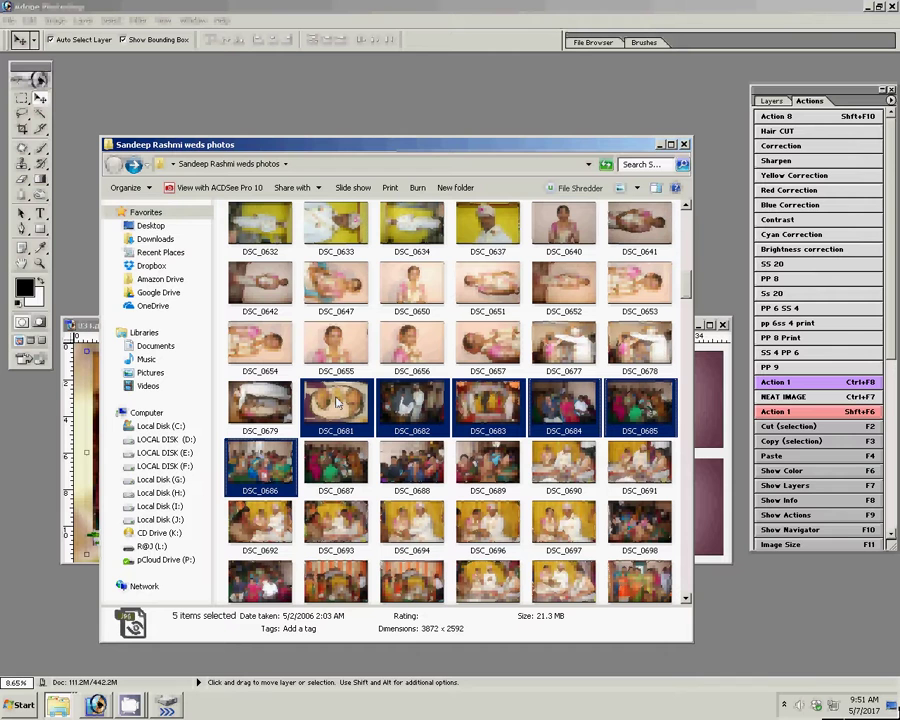
pyautogui.keyDown('ctrl'); pyautogui.click(338, 403); pyautogui.keyUp('ctrl')
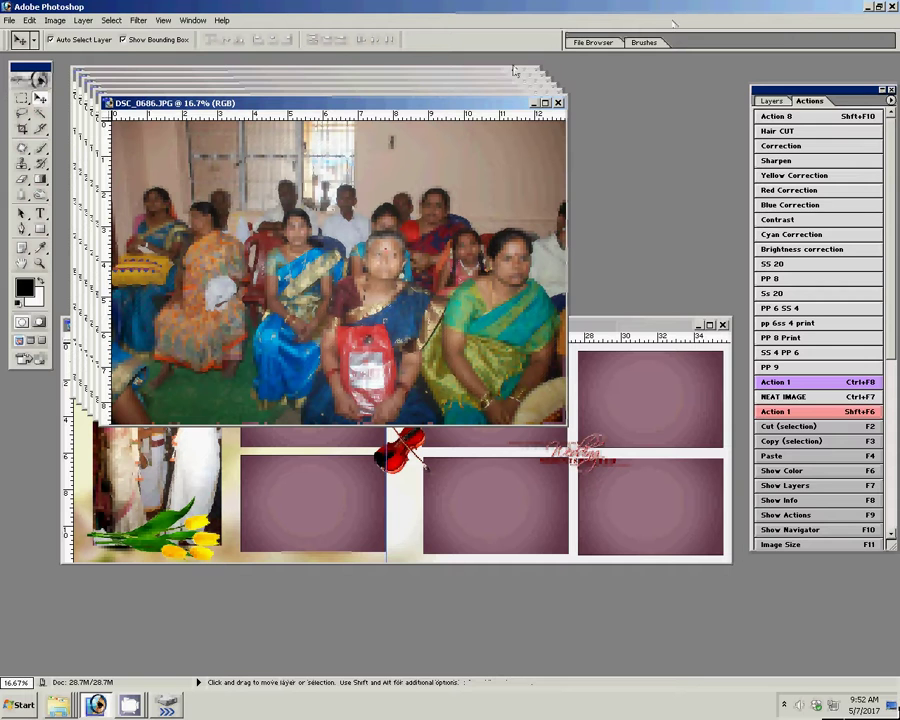
# Step: Resize DSC_0686 to 8 inches wide in Image Size
pyautogui.press('F9')
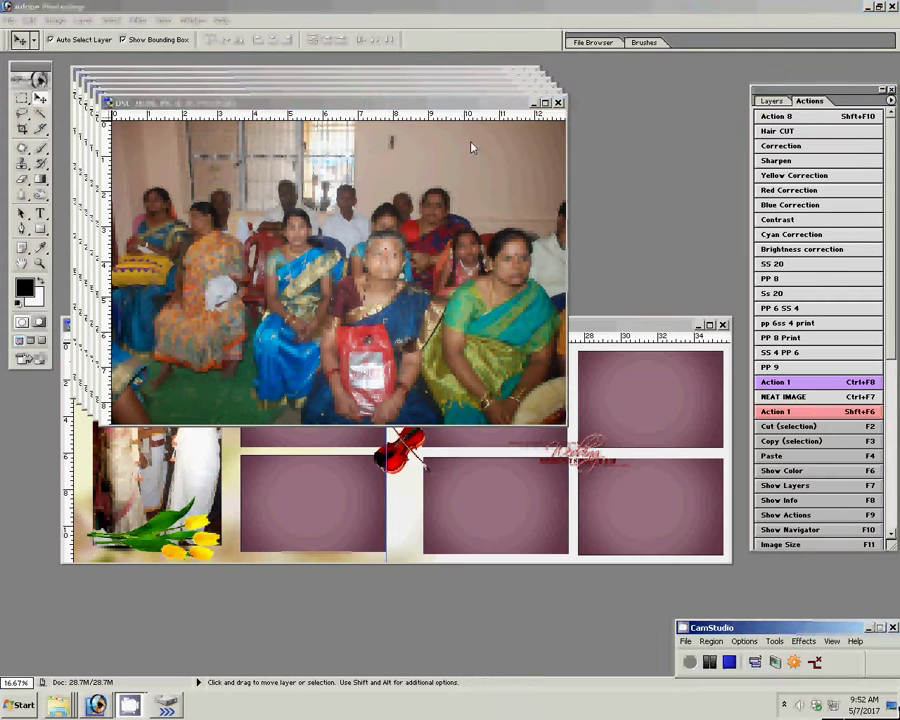
pyautogui.press('F8')
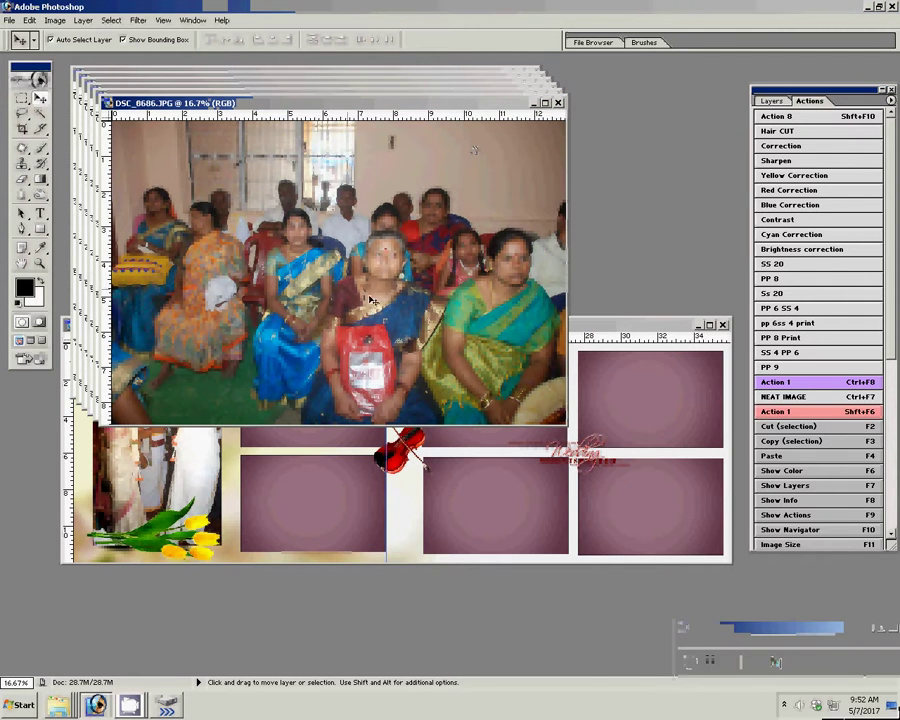
pyautogui.press('F11')
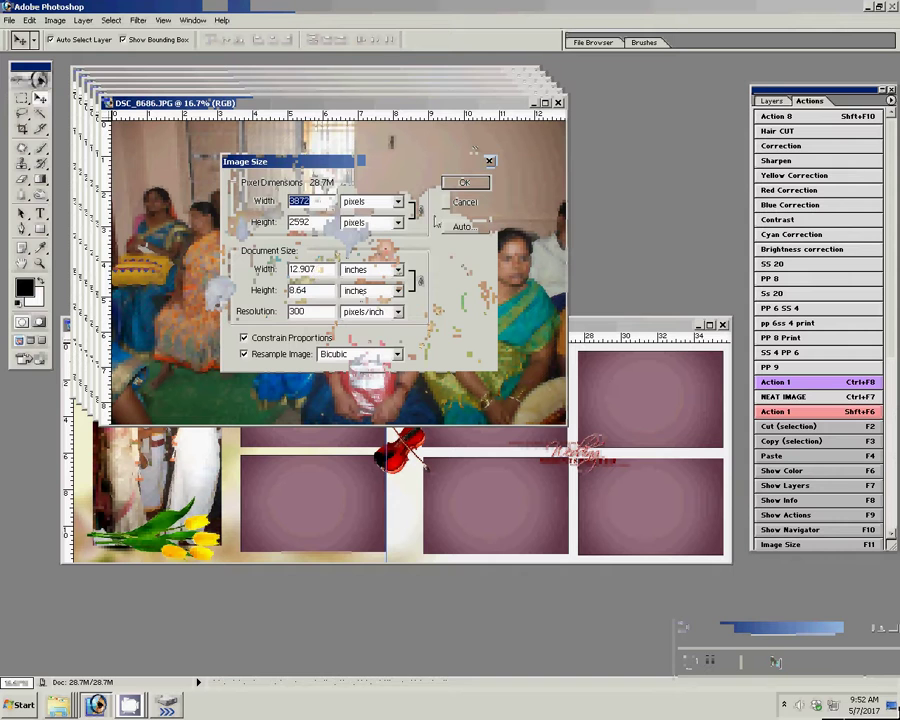
pyautogui.press('Return')
pyautogui.click(55, 20)
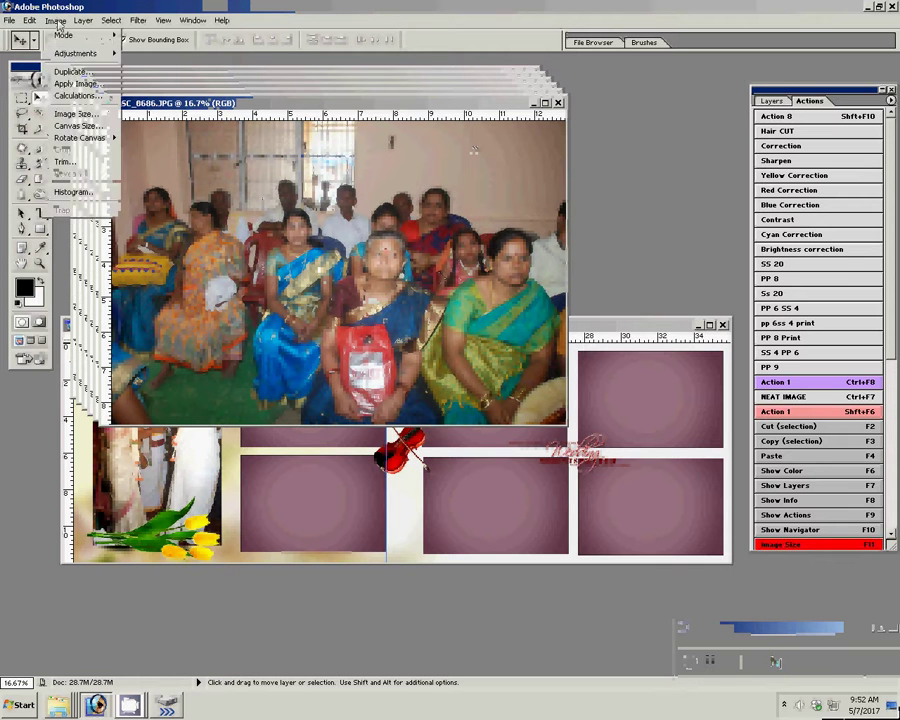
pyautogui.click(80, 114)
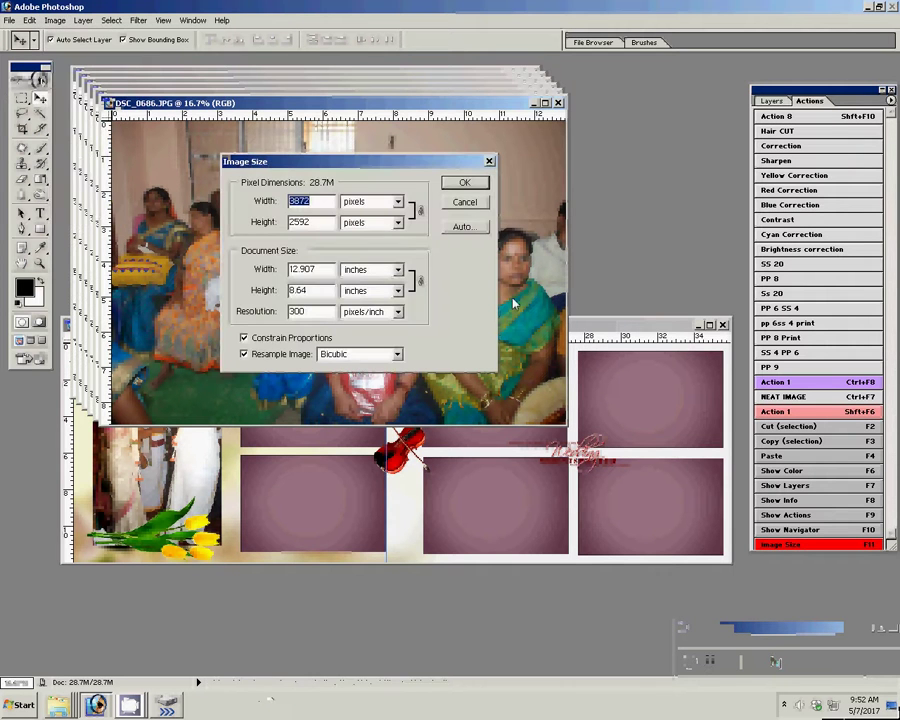
pyautogui.doubleClick(303, 268)
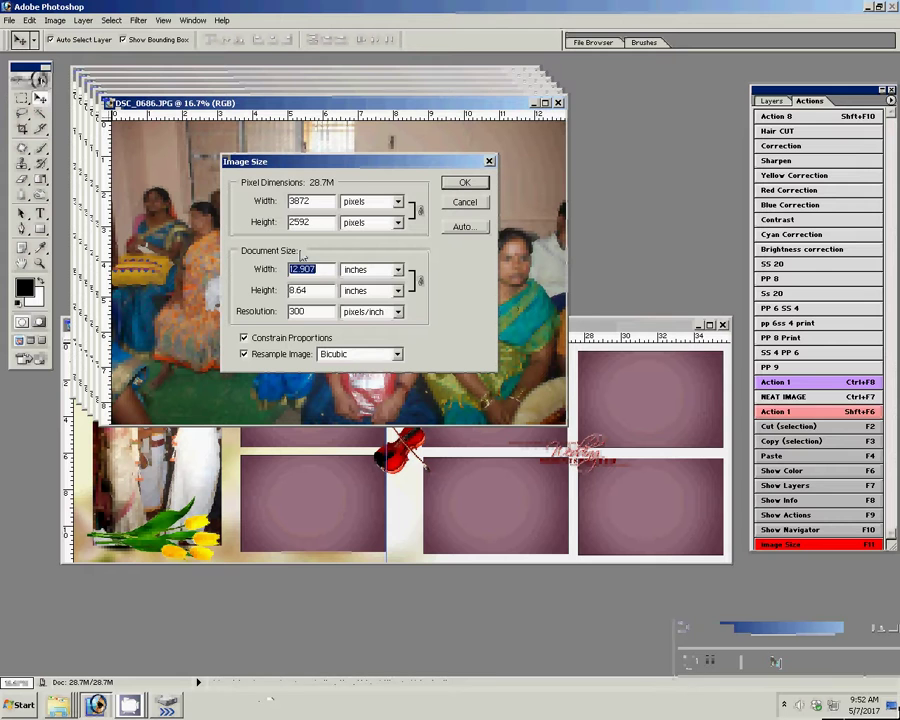
pyautogui.write('8')
pyautogui.press('Return')
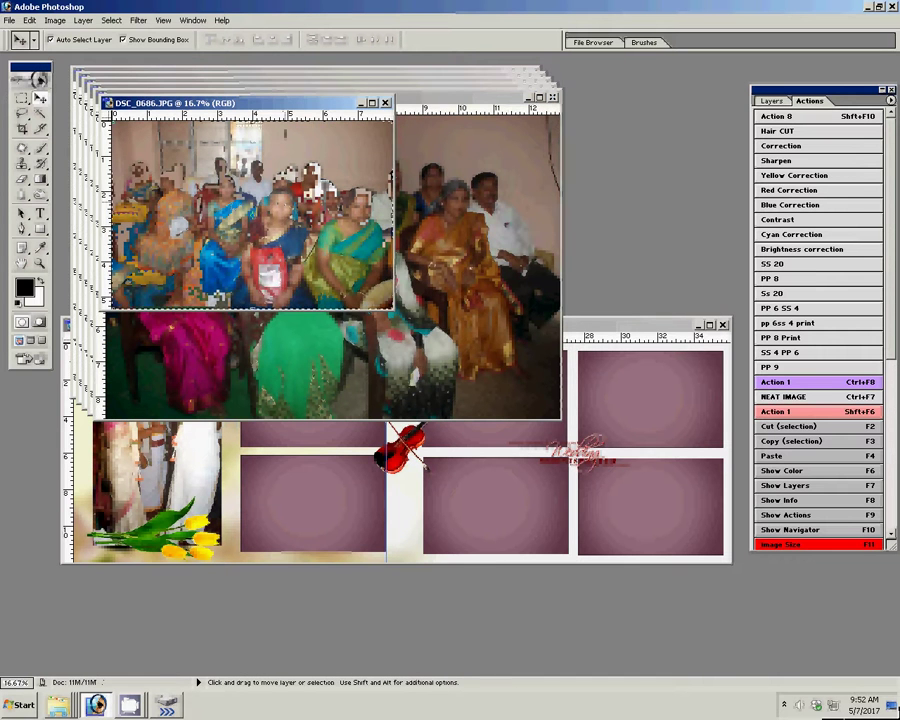
# Step: Cut the photo, close DSC_0686 unsaved, and Paste Into the upper frame beside the couple
pyautogui.press('F2')
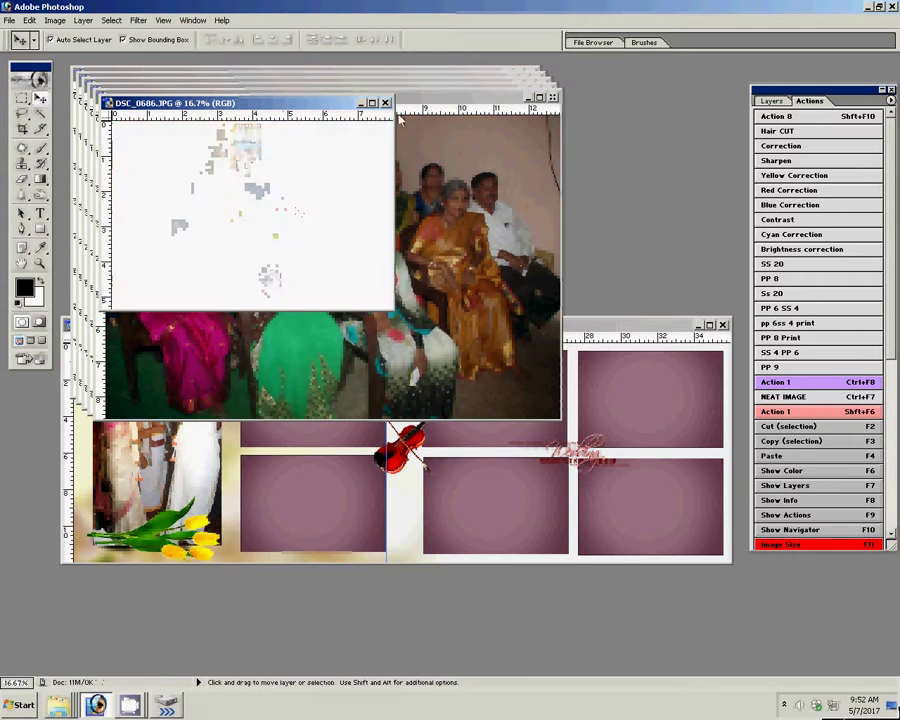
pyautogui.click(385, 103)
pyautogui.click(404, 257)
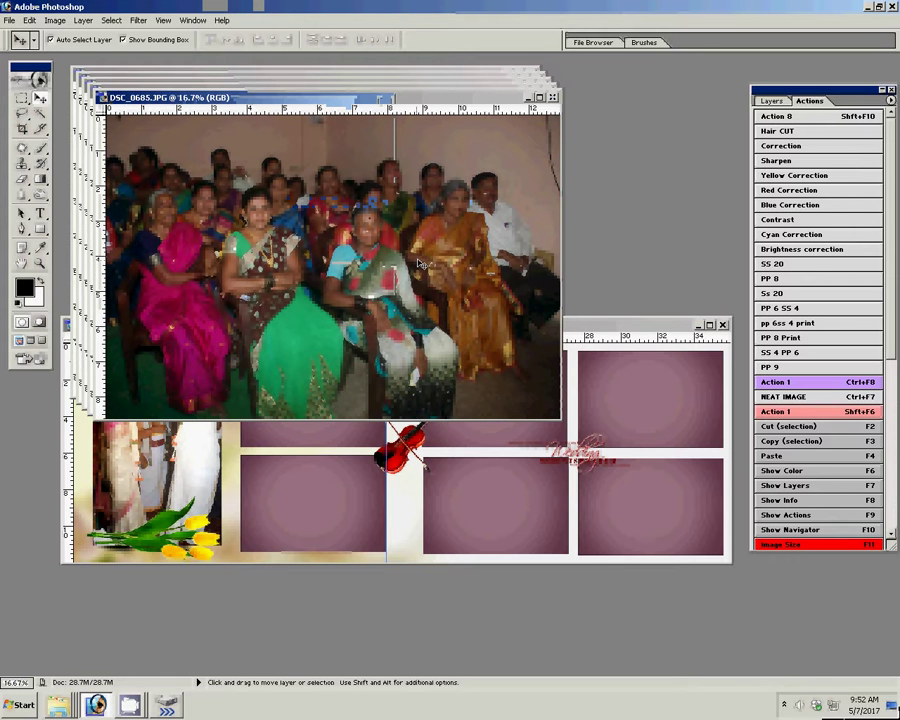
pyautogui.click(296, 400)
pyautogui.press('w')
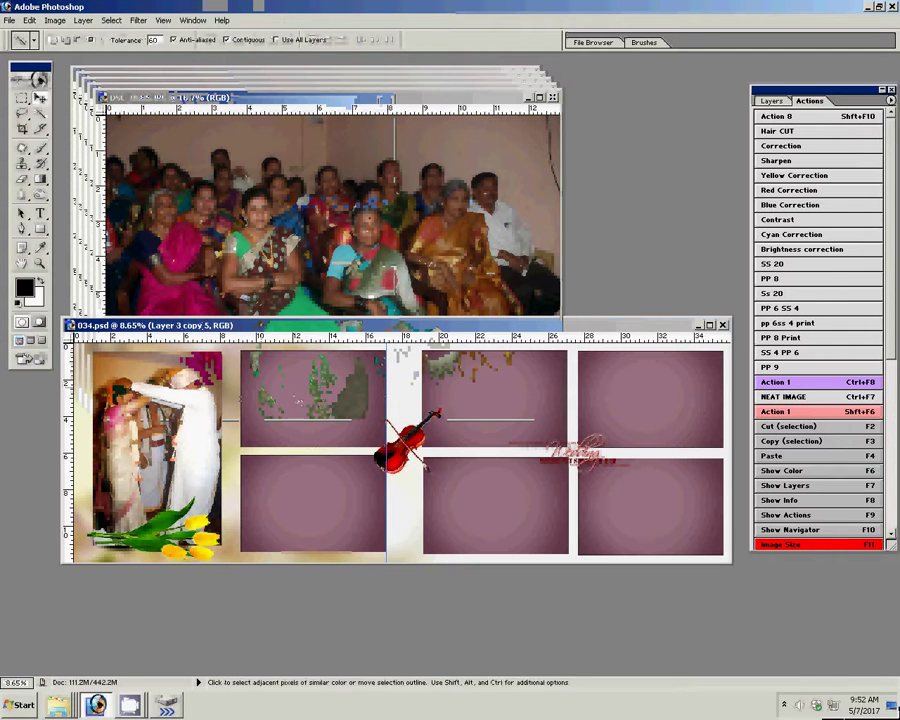
pyautogui.click(268, 407)
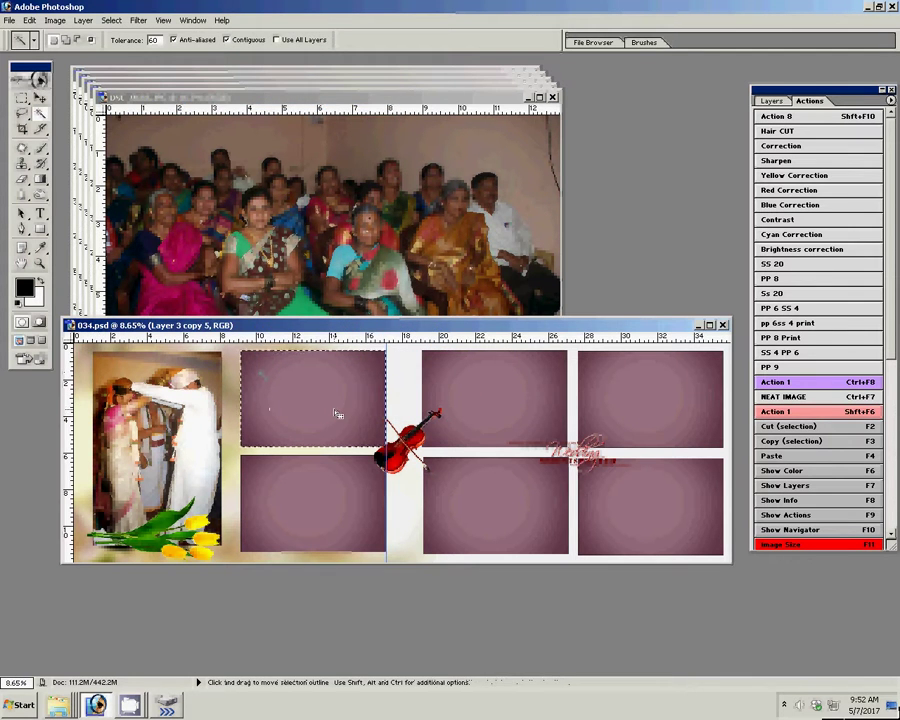
pyautogui.hotkey('ctrl', 'shift', 'v')
pyautogui.press('v')
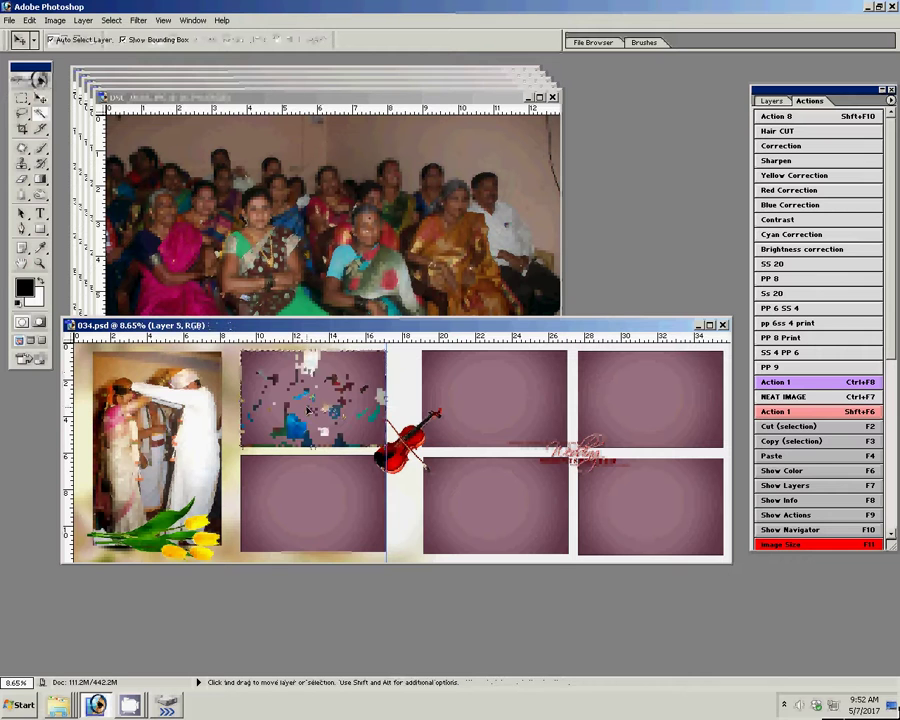
pyautogui.click(456, 200)
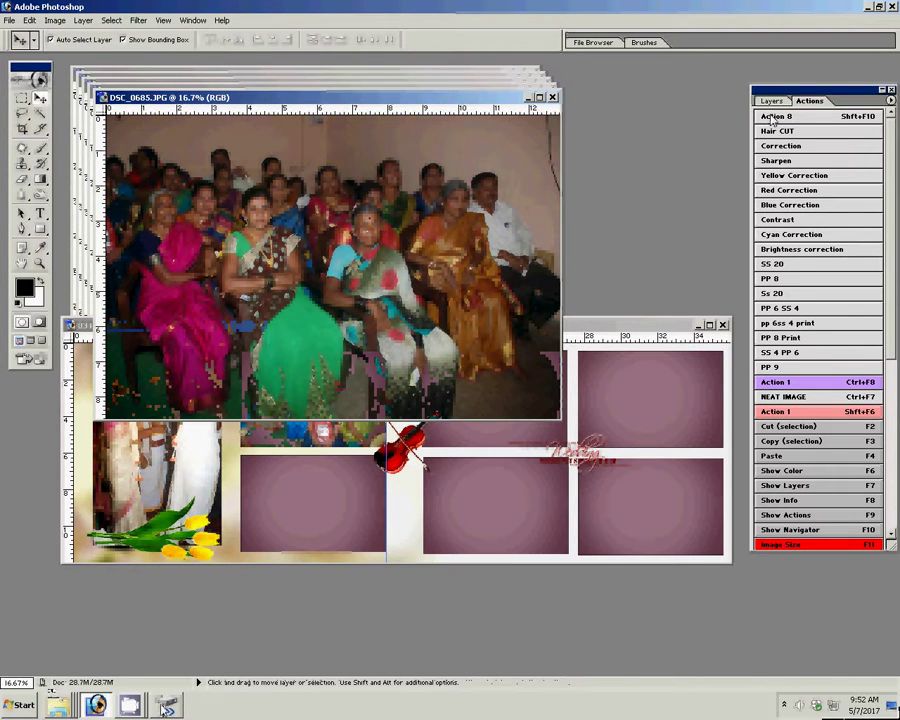
# Step: Run Action 8 to resize the guests photo to 8 inches wide, cut it, and close it unsaved
pyautogui.click(818, 117)
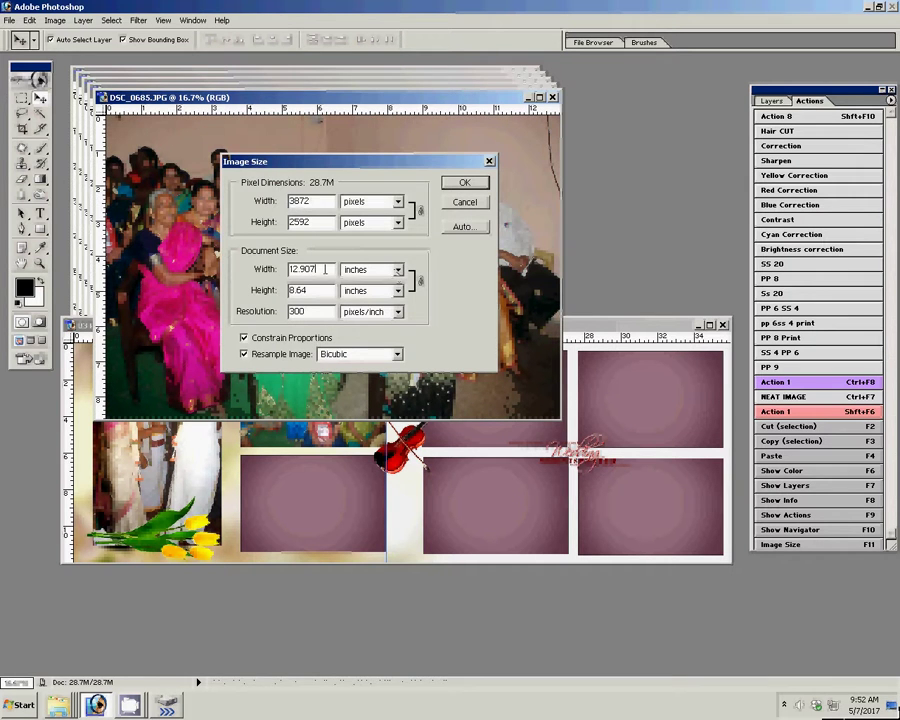
pyautogui.doubleClick(308, 268)
pyautogui.write('8')
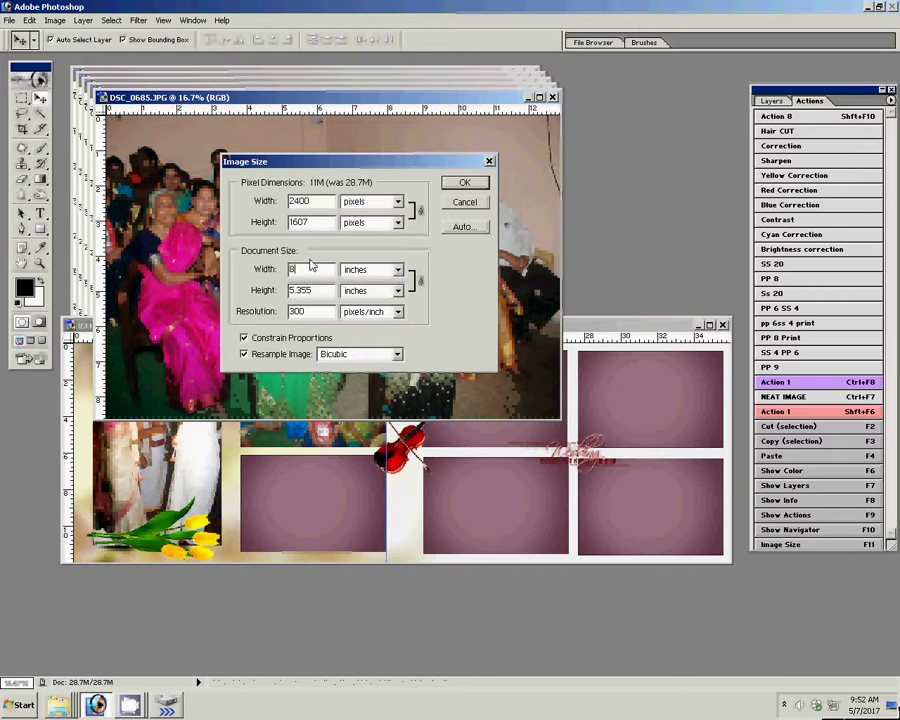
pyautogui.press('Return')
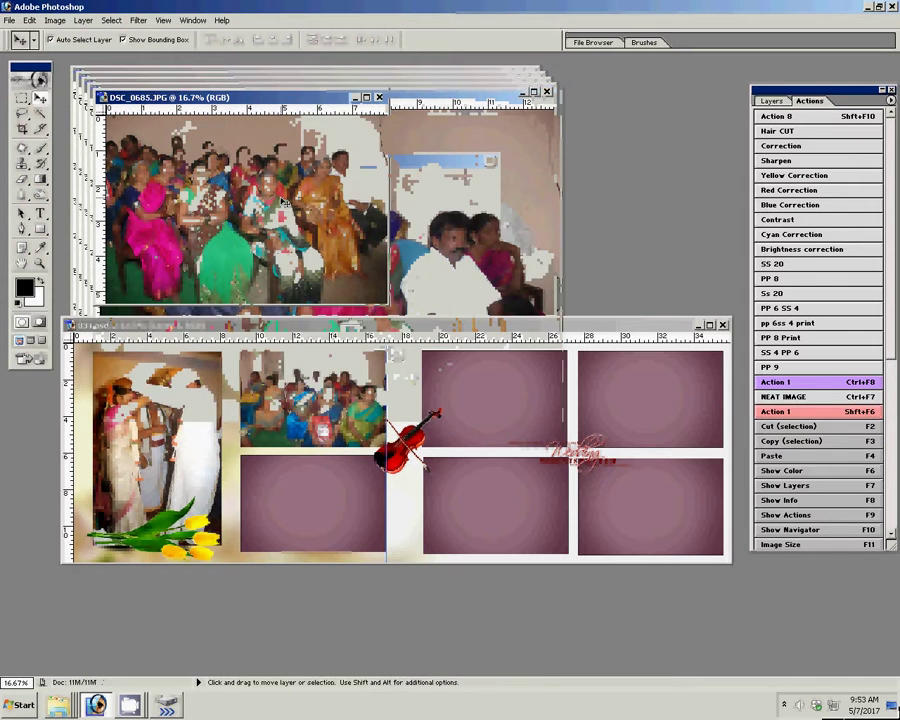
pyautogui.press('F2')
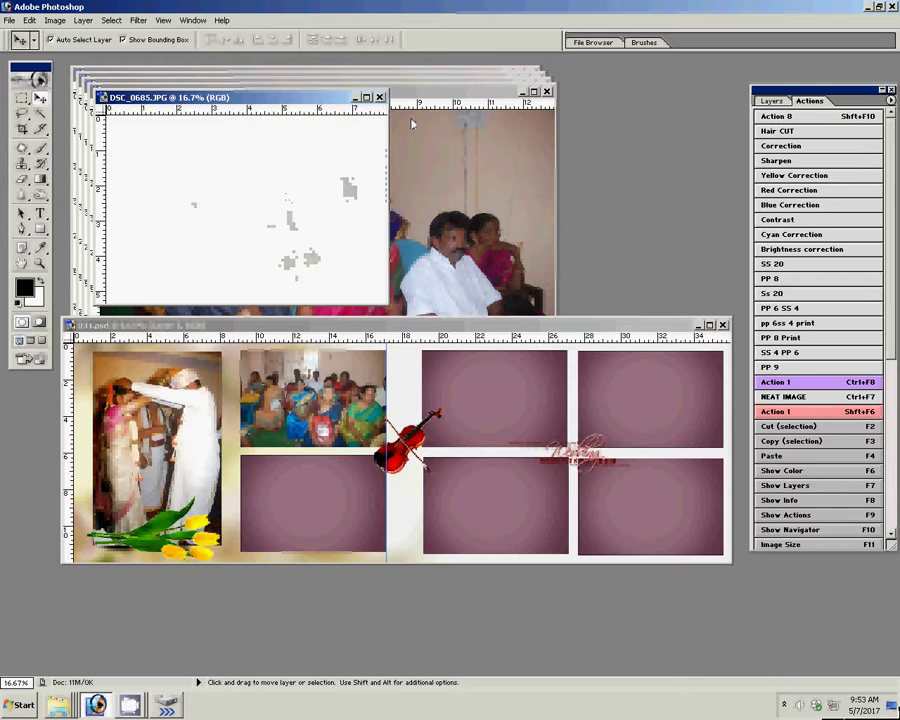
pyautogui.click(380, 97)
pyautogui.click(403, 257)
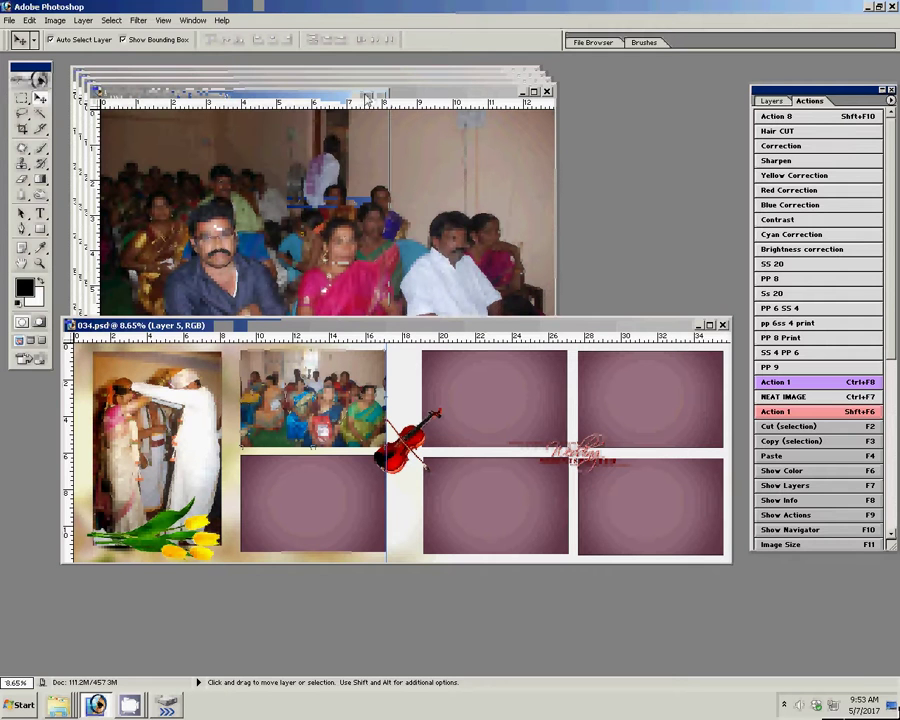
# Step: Magic Wand the lower purple frame beside the couple and Paste Into it as Layer 6
pyautogui.click(322, 482)
pyautogui.press('w')
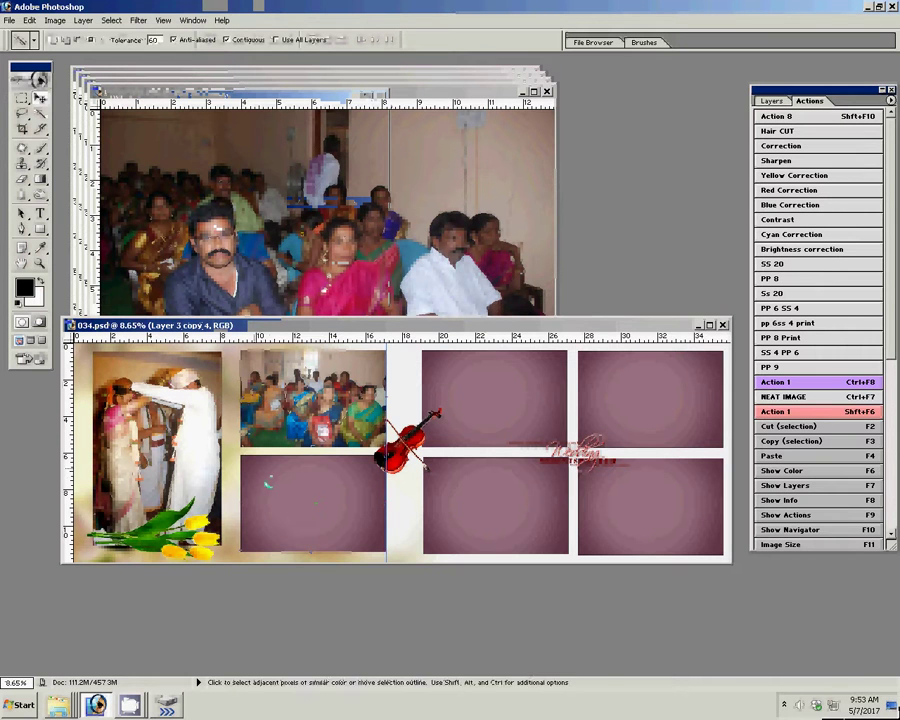
pyautogui.click(268, 484)
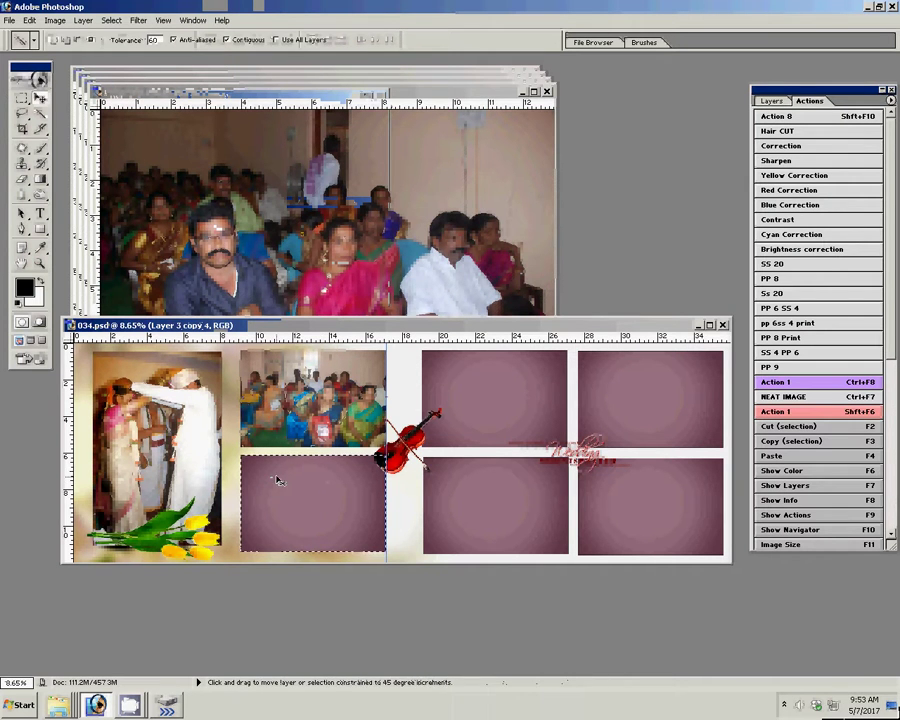
pyautogui.press('F4')
pyautogui.press('v')
# Step: Resize DSC_0684 to 8 inches wide, then cut it and close it
pyautogui.click(488, 170)
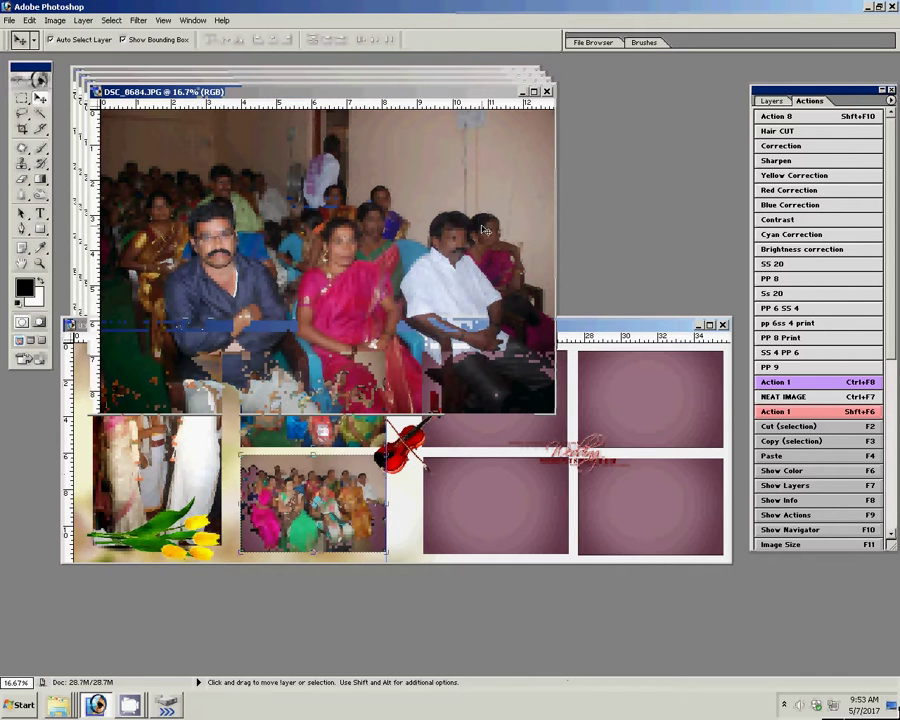
pyautogui.press('F11')
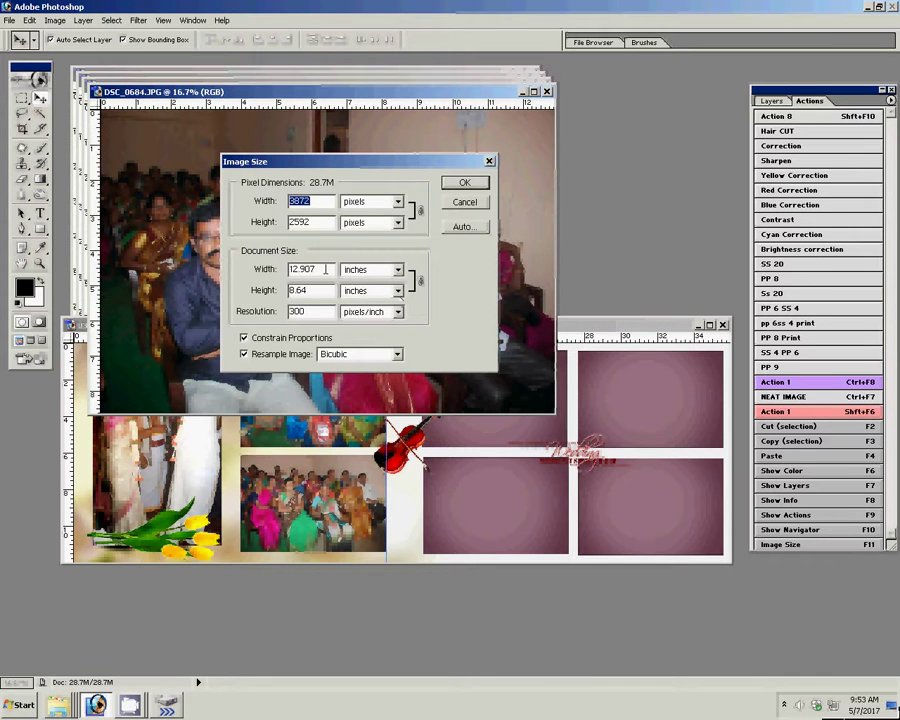
pyautogui.doubleClick(325, 269)
pyautogui.write('8')
pyautogui.click(464, 183)
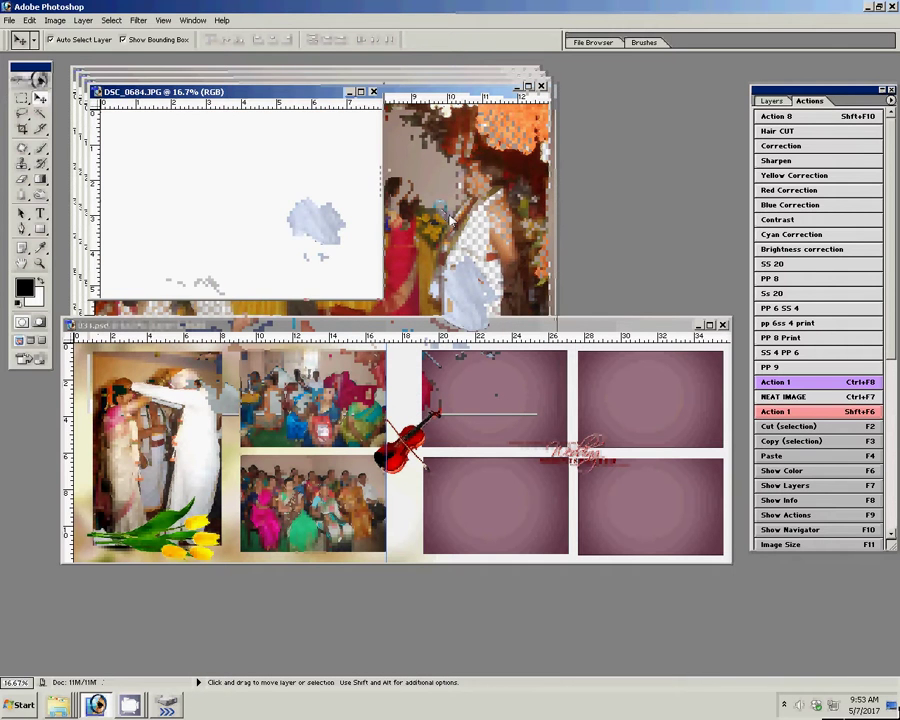
pyautogui.hotkey('ctrl', 'w')
pyautogui.press('Tab')
# Step: Discard DSC_0684's changes, select the right page's top-left frame, and zoom into DSC_0683's wall
pyautogui.press('Return')
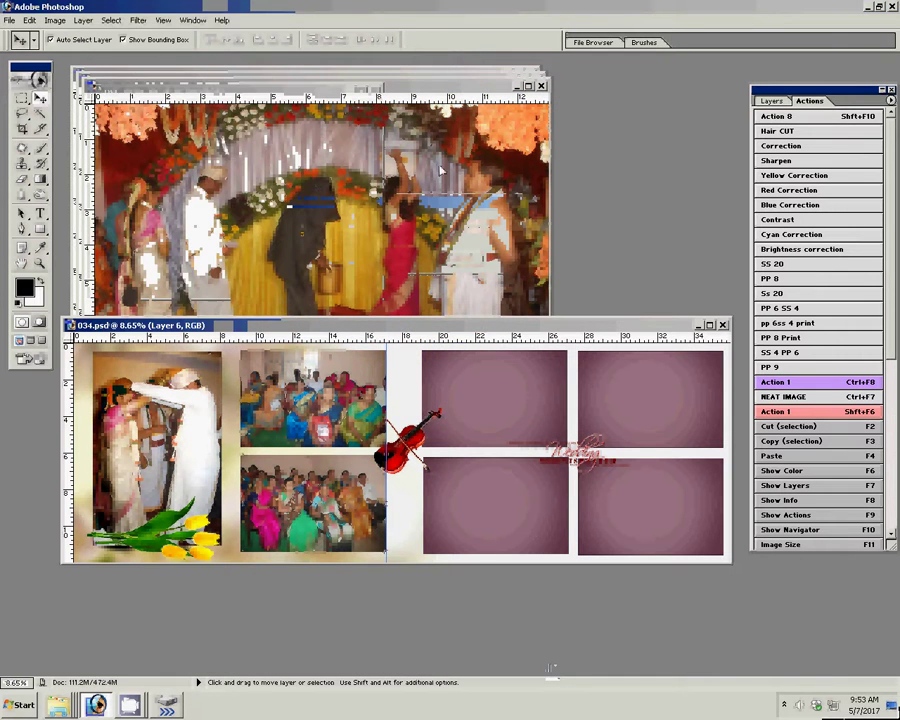
pyautogui.click(482, 400)
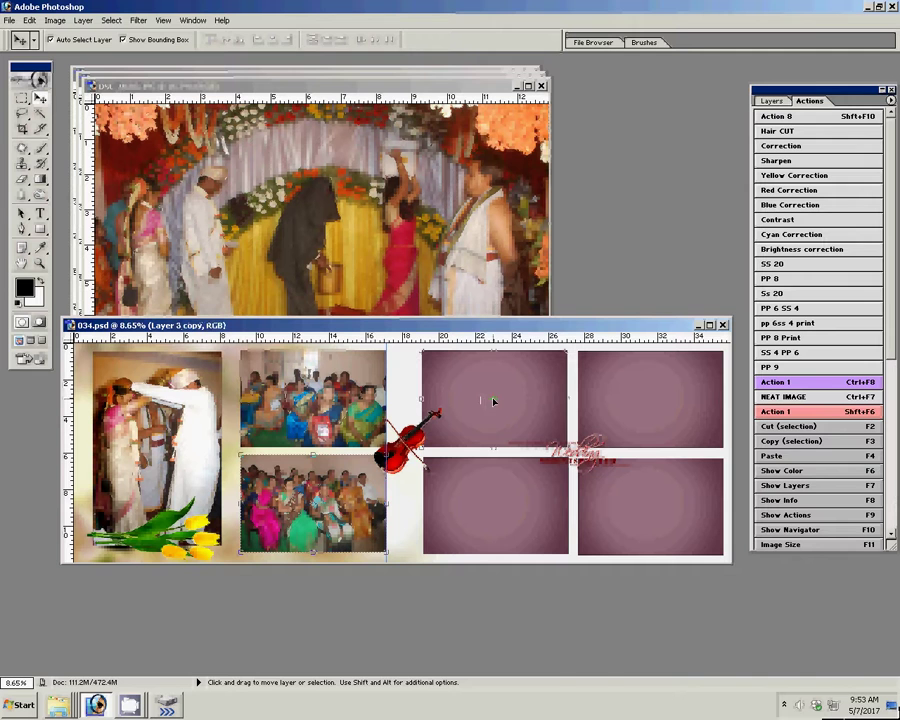
pyautogui.press('w')
pyautogui.click(493, 394)
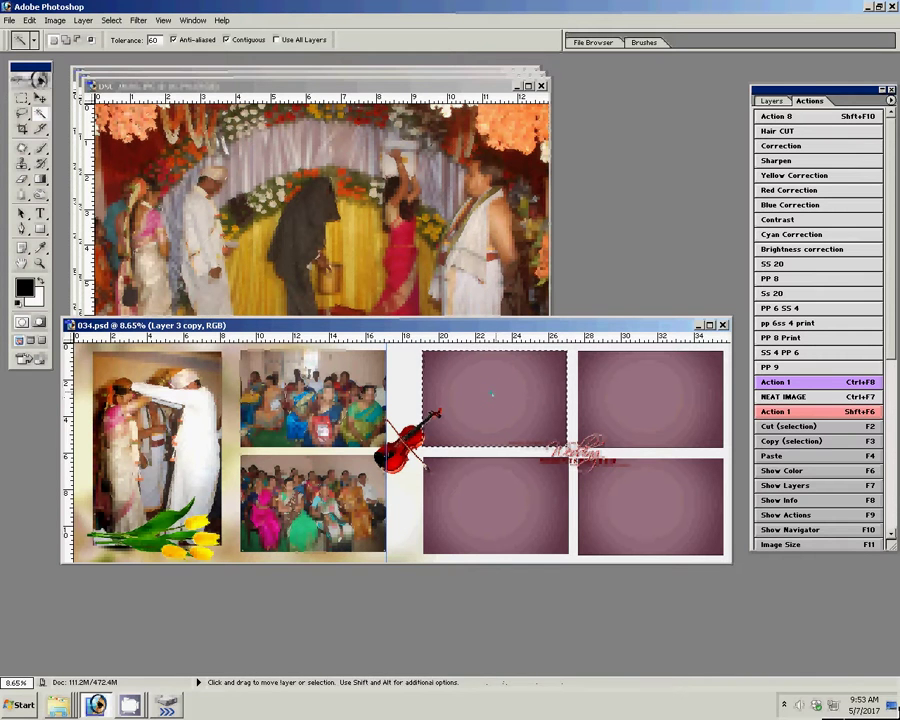
pyautogui.click(300, 290)
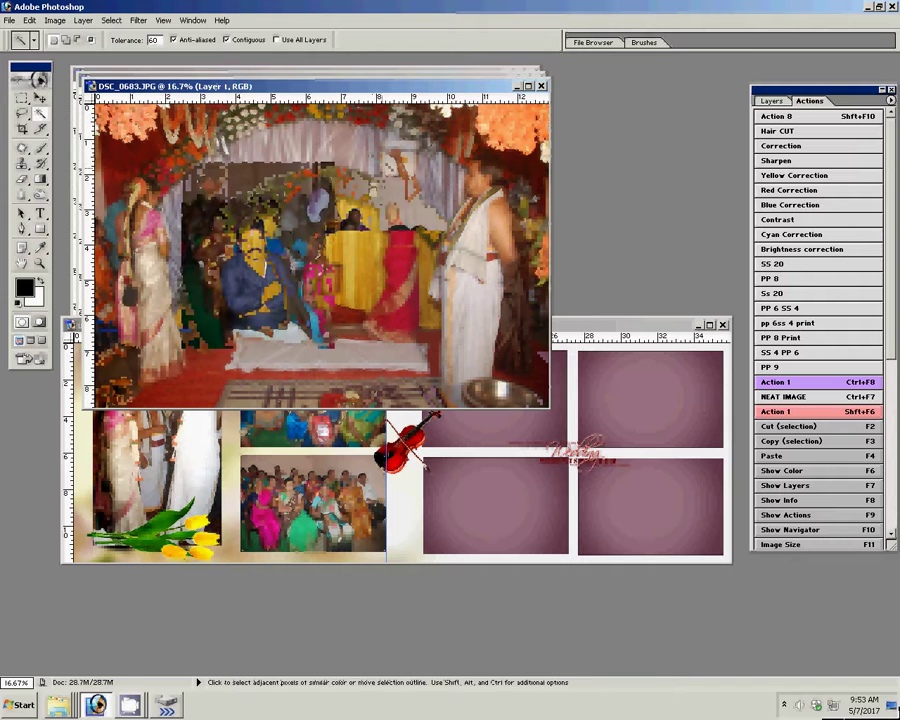
pyautogui.press('z')
pyautogui.moveTo(389, 160); pyautogui.dragTo(454, 261)
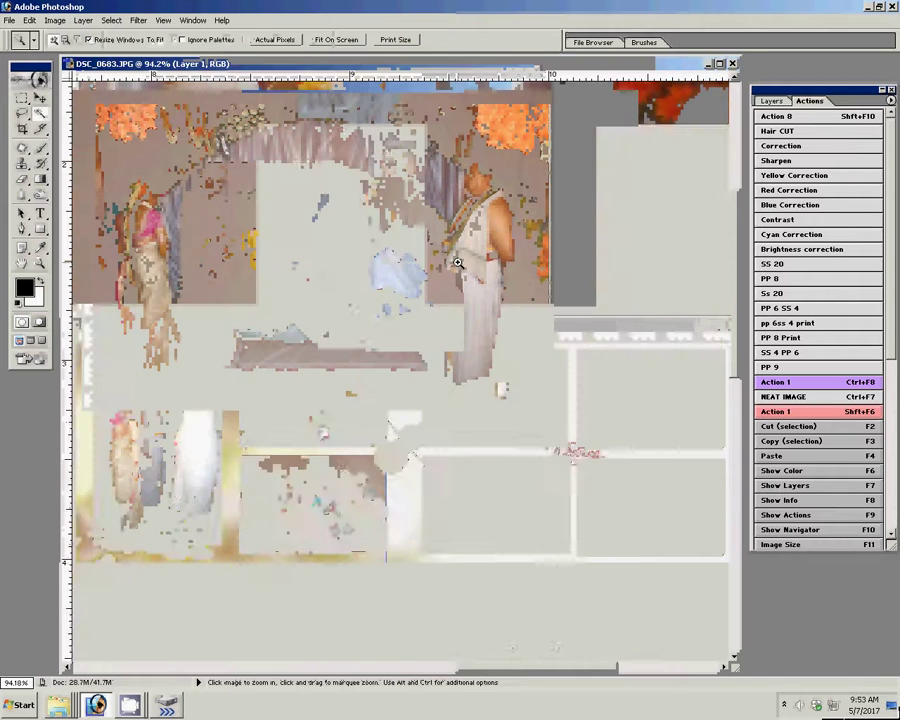
# Step: Clone Stamp the grey cable and the orange and diagonal wires off the wall
pyautogui.press('s')
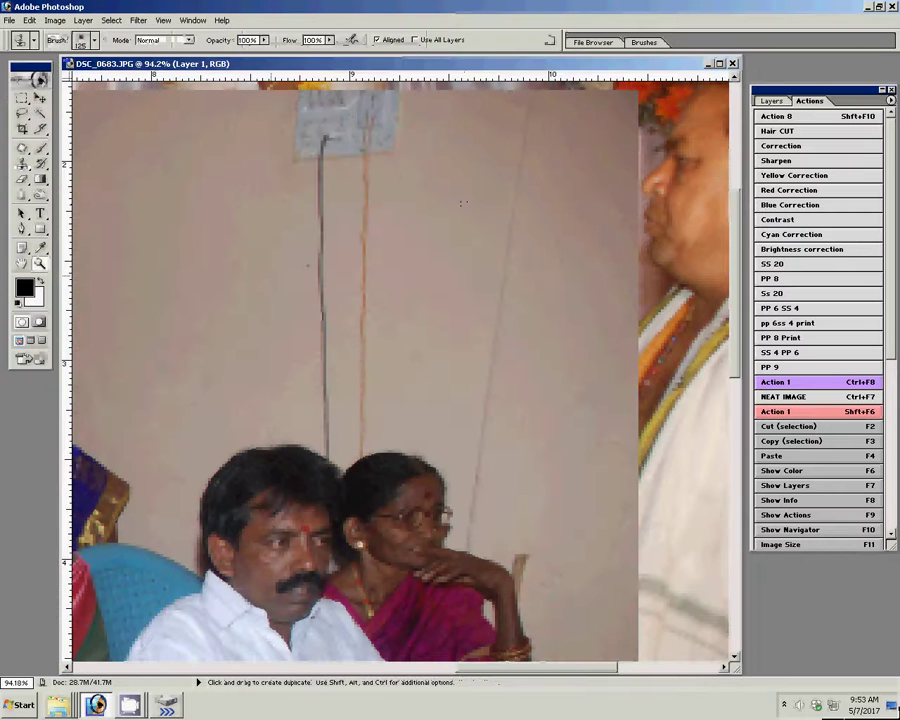
pyautogui.press('[')
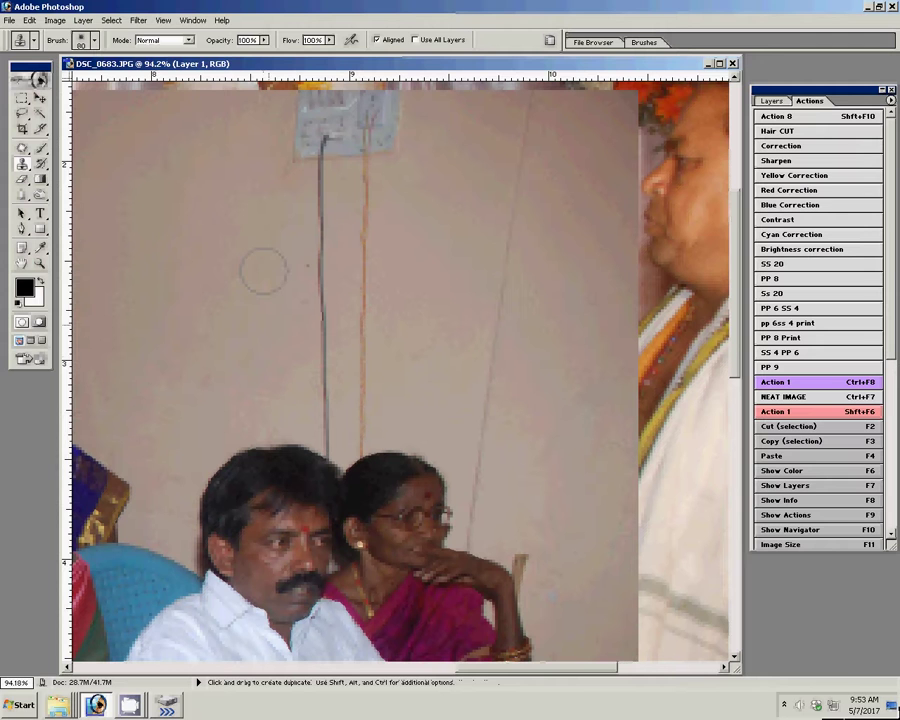
pyautogui.press('[')
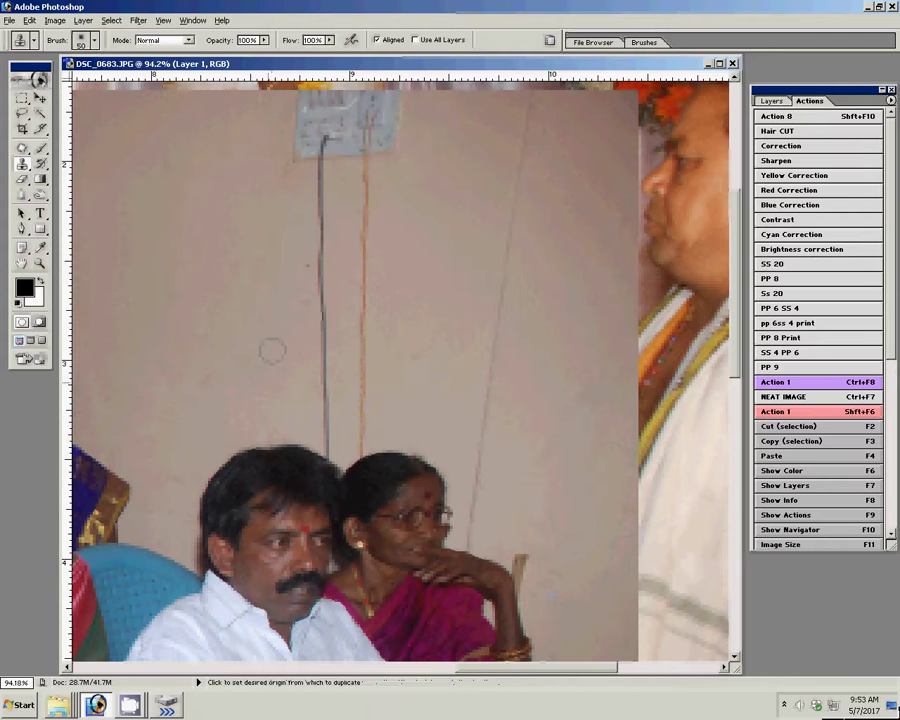
pyautogui.press('[')
pyautogui.moveTo(272, 350); pyautogui.dragTo(327, 357)
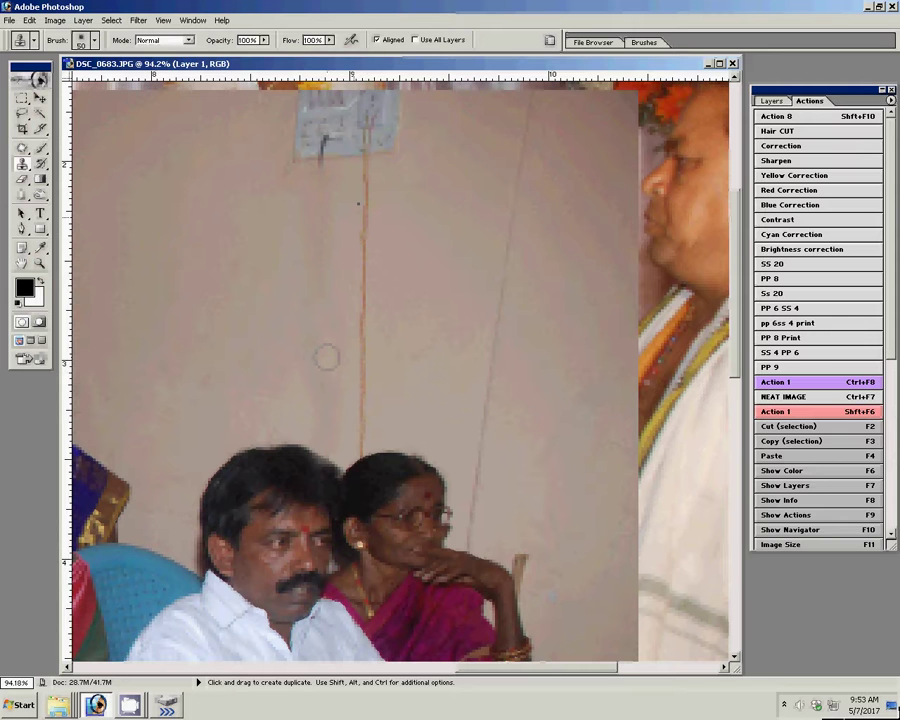
pyautogui.press('alt')
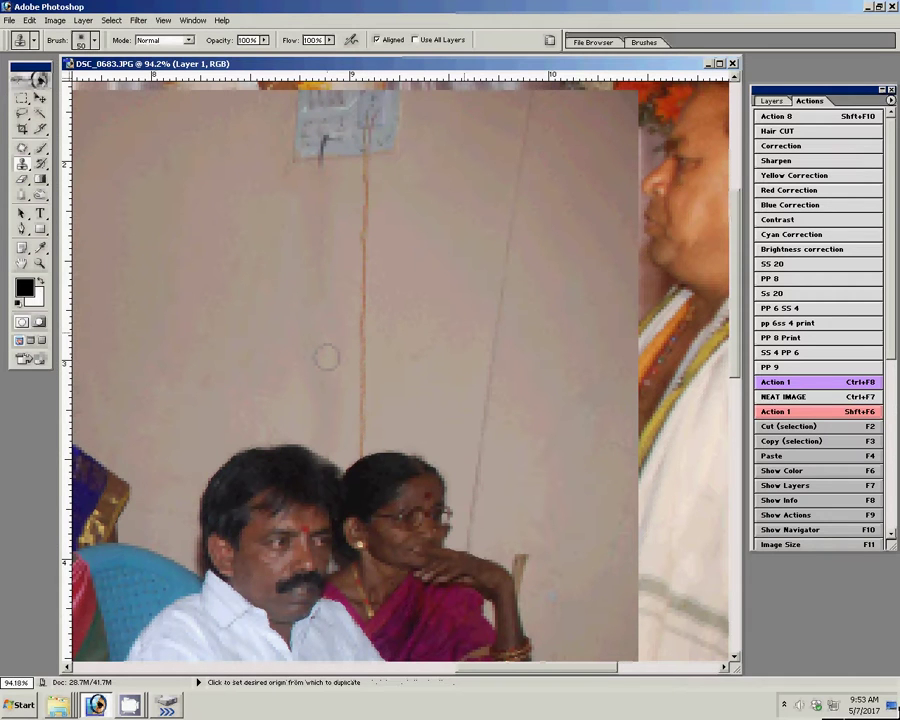
pyautogui.keyDown('alt'); pyautogui.click(327, 357); pyautogui.keyUp('alt')
pyautogui.moveTo(362, 455); pyautogui.dragTo(362, 150)
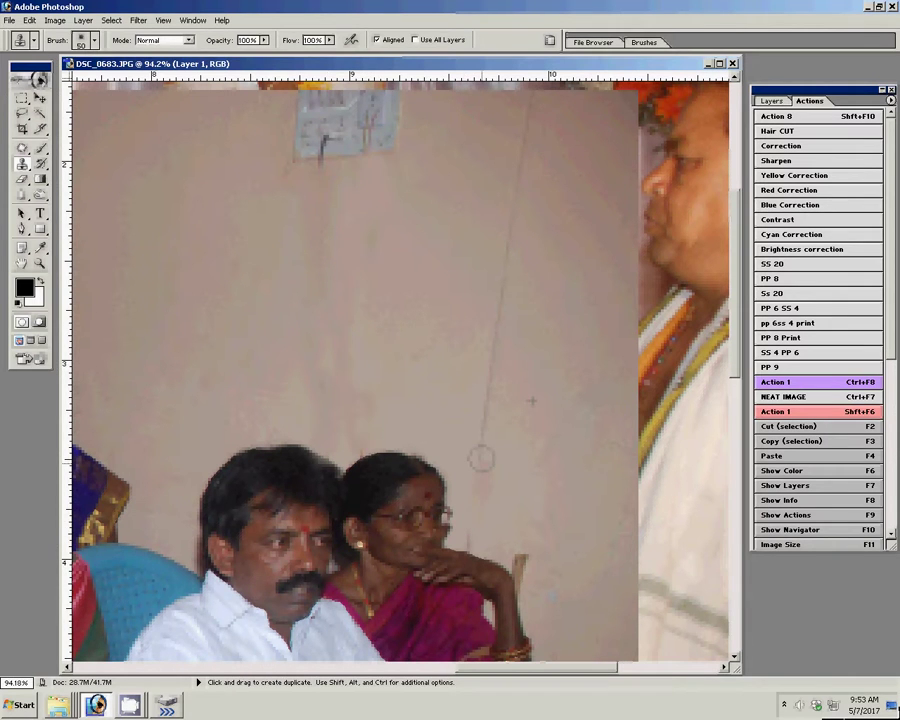
pyautogui.moveTo(481, 458); pyautogui.dragTo(520, 155)
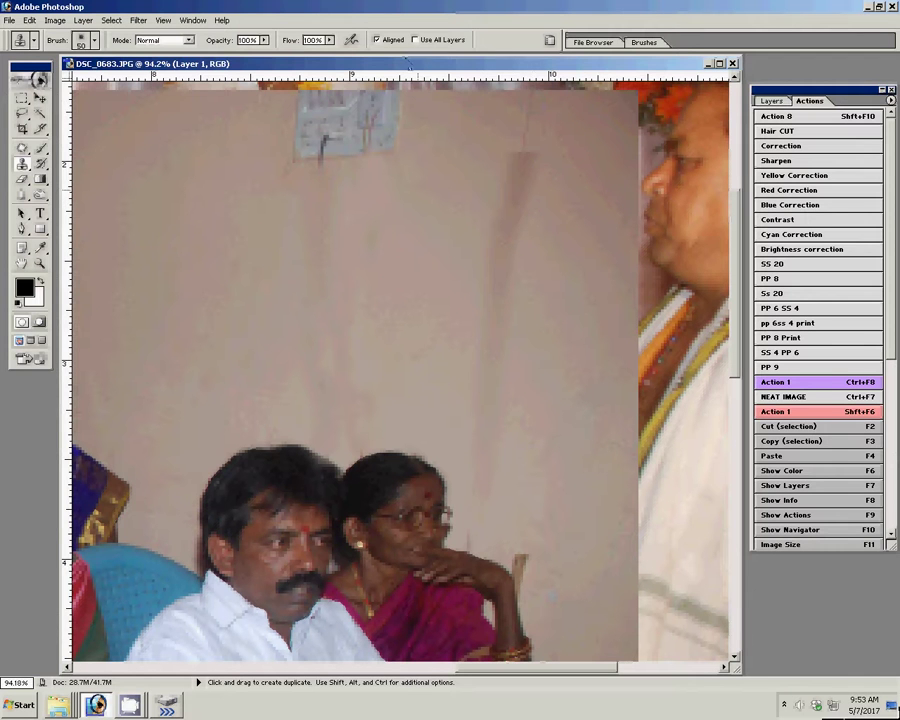
# Step: Clone wall texture over the paper sign and bluish spot, then fit the image on screen
pyautogui.press('alt')
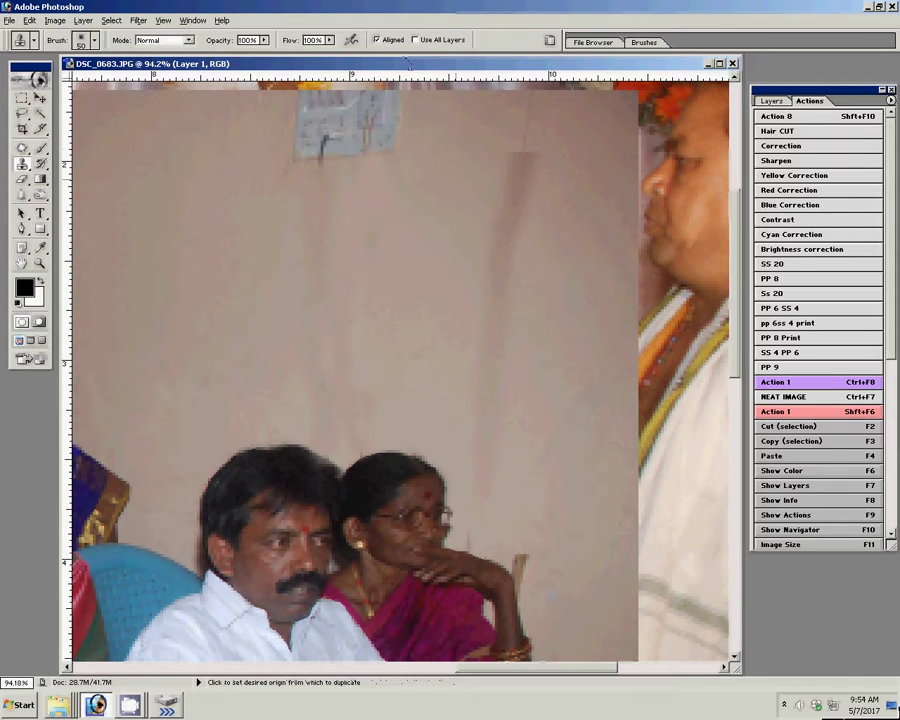
pyautogui.keyDown('alt'); pyautogui.click(469, 201); pyautogui.keyUp('alt')
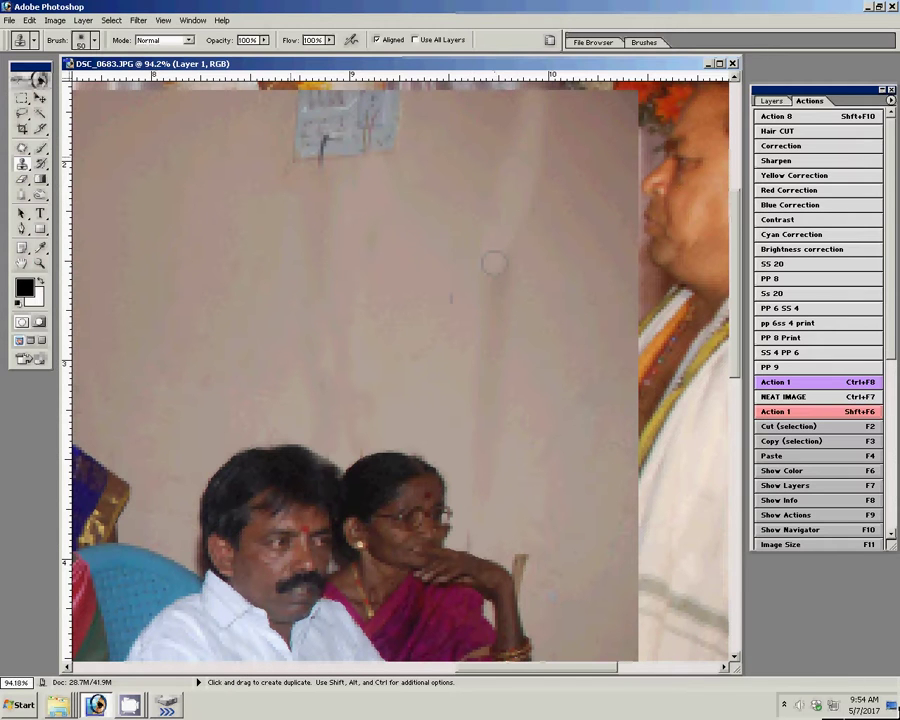
pyautogui.moveTo(315, 115); pyautogui.dragTo(390, 140)
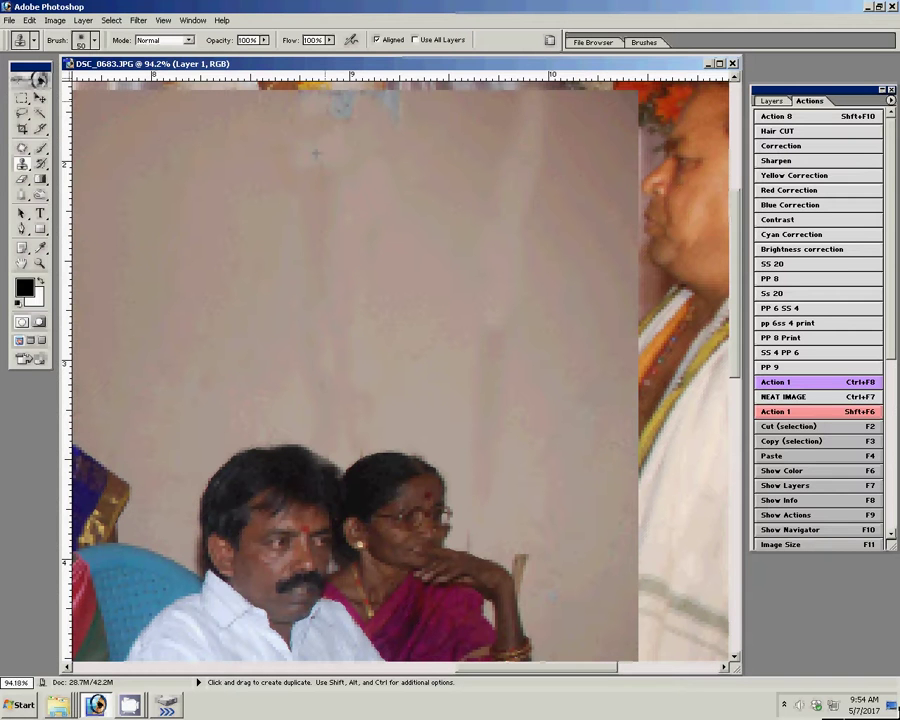
pyautogui.click(344, 101)
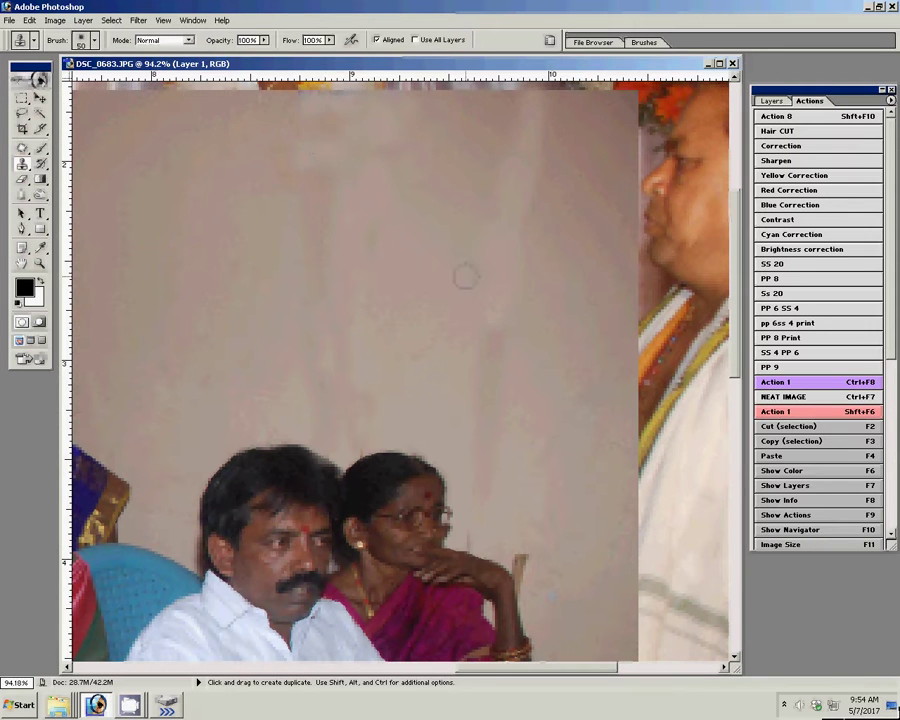
pyautogui.press('z')
pyautogui.hotkey('ctrl', '0')
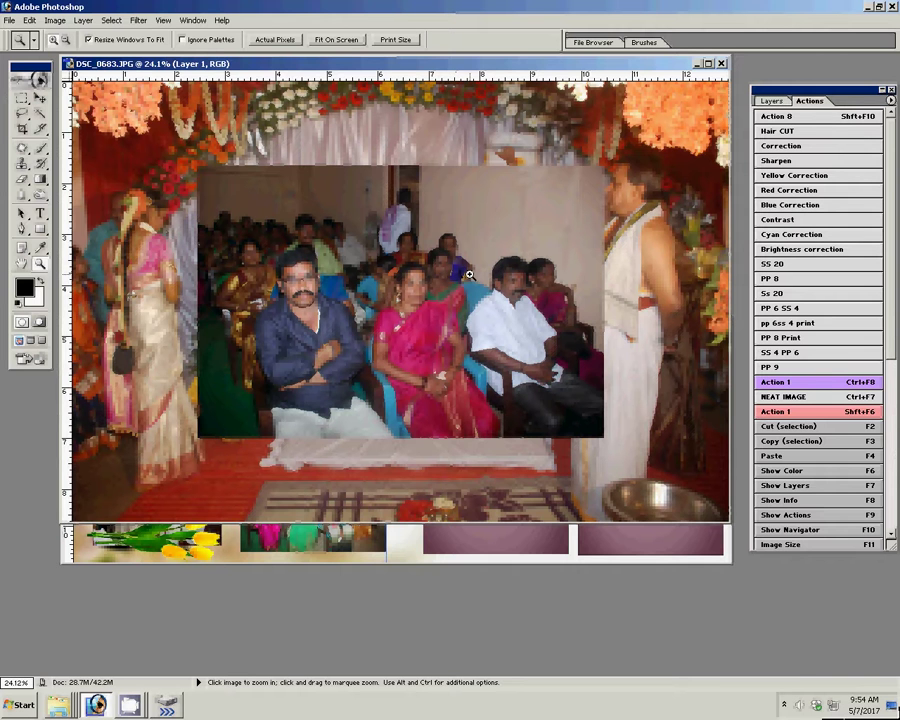
# Step: Cut the cleaned crowd picture and Paste Into the selected frame in 034.psd
pyautogui.hotkey('ctrl', 'a')
pyautogui.press('v')
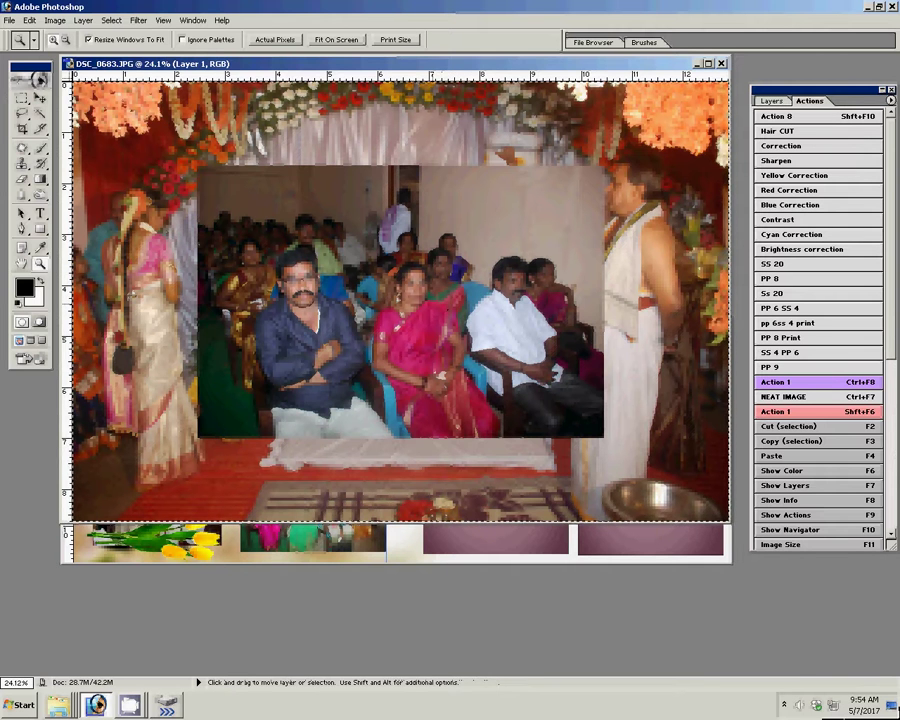
pyautogui.press('Delete')
pyautogui.press('z')
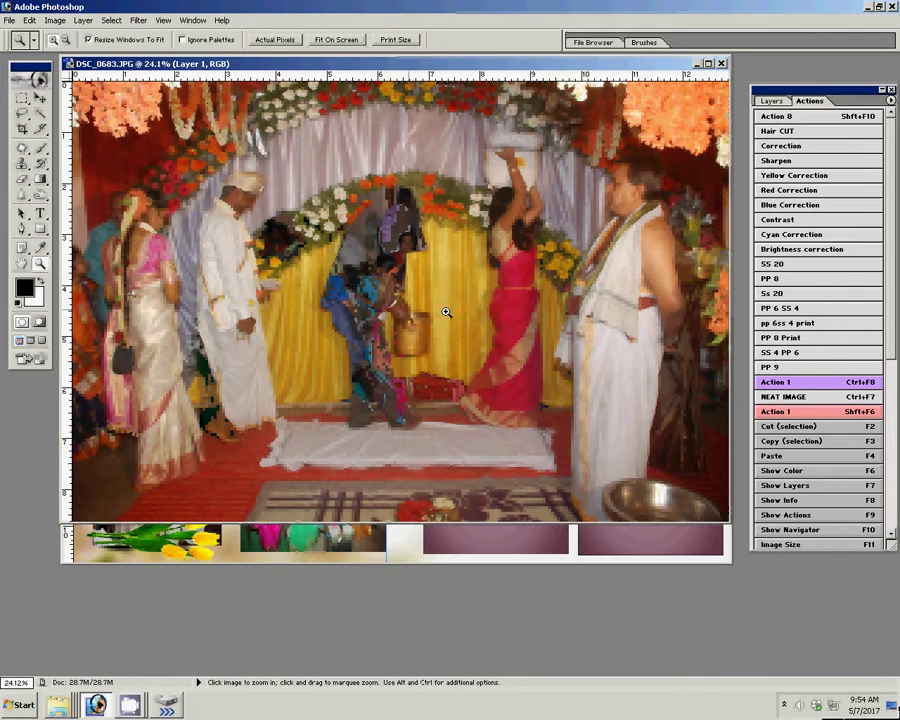
pyautogui.press('v')
pyautogui.hotkey('ctrl', 'Tab')
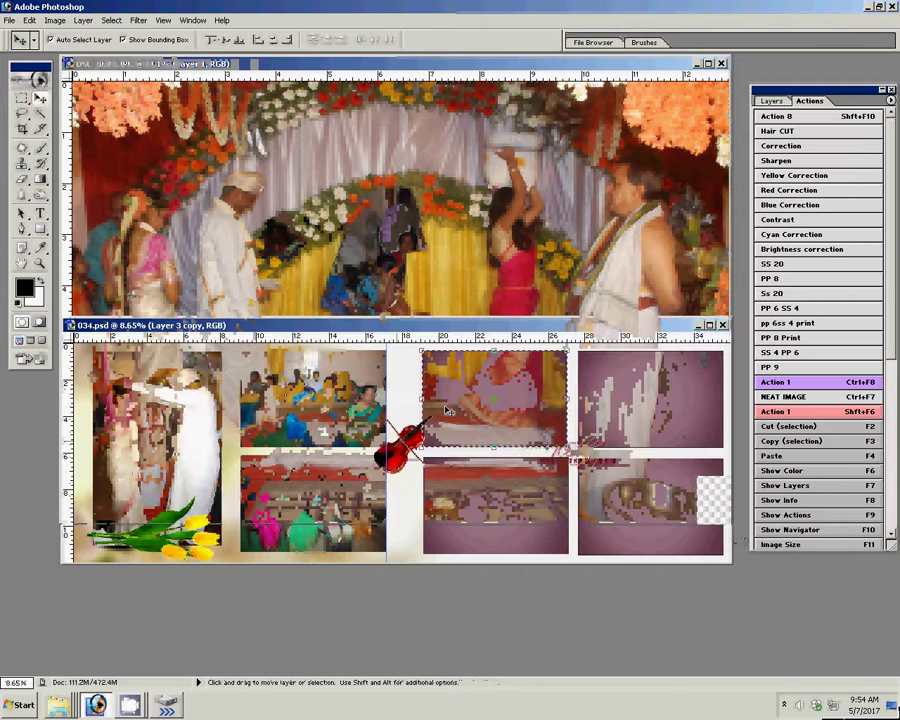
pyautogui.press('w')
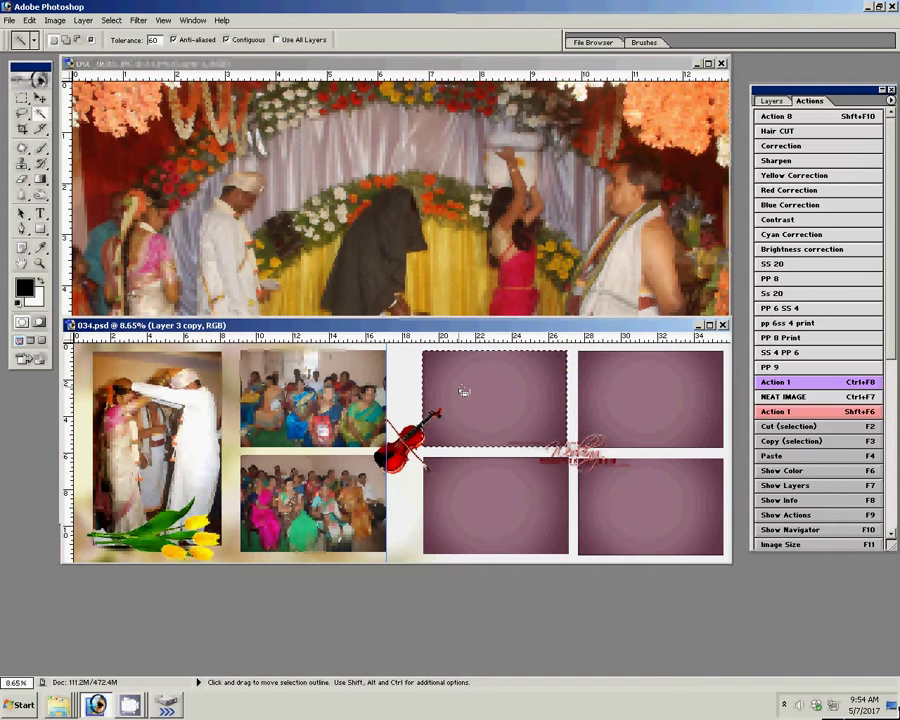
pyautogui.hotkey('ctrl', 'shift', 'v')
pyautogui.press('v')
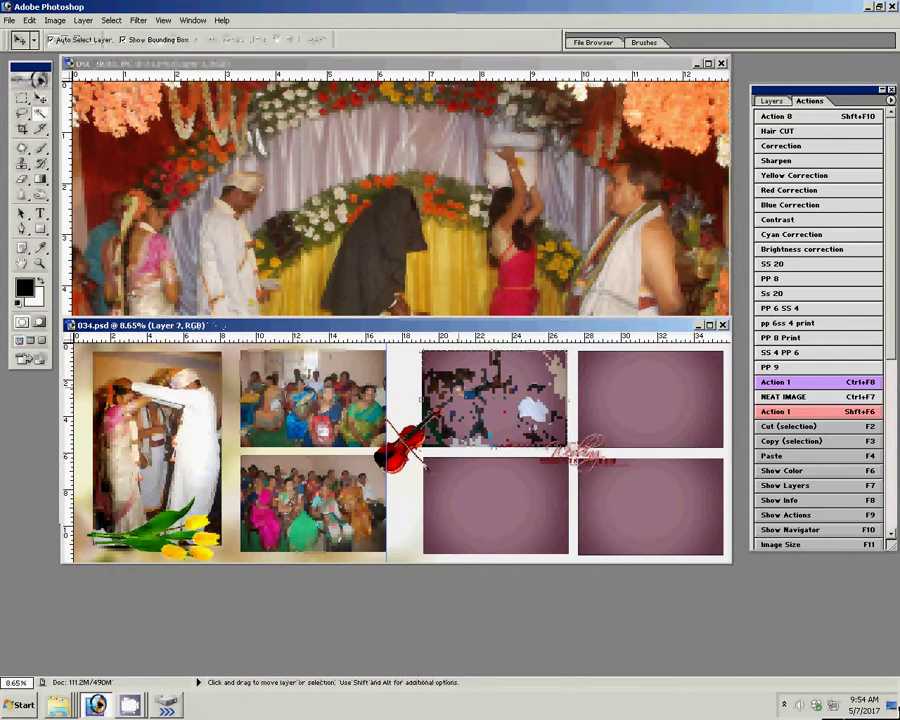
# Step: Resize DSC_0683 to 8 inches wide, clear its background, and close it unsaved
pyautogui.click(358, 117)
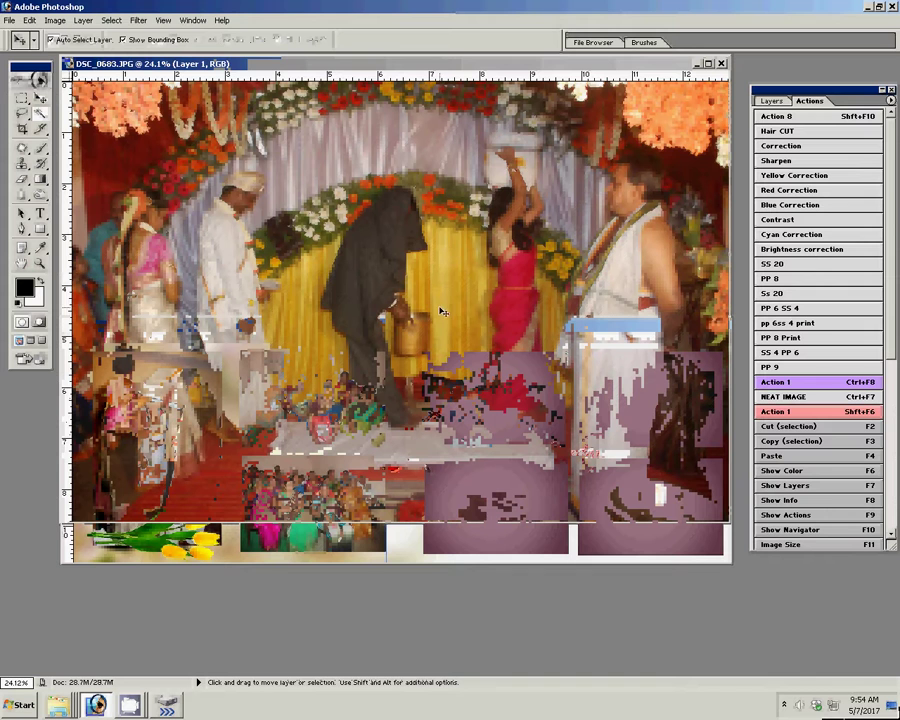
pyautogui.press('F11')
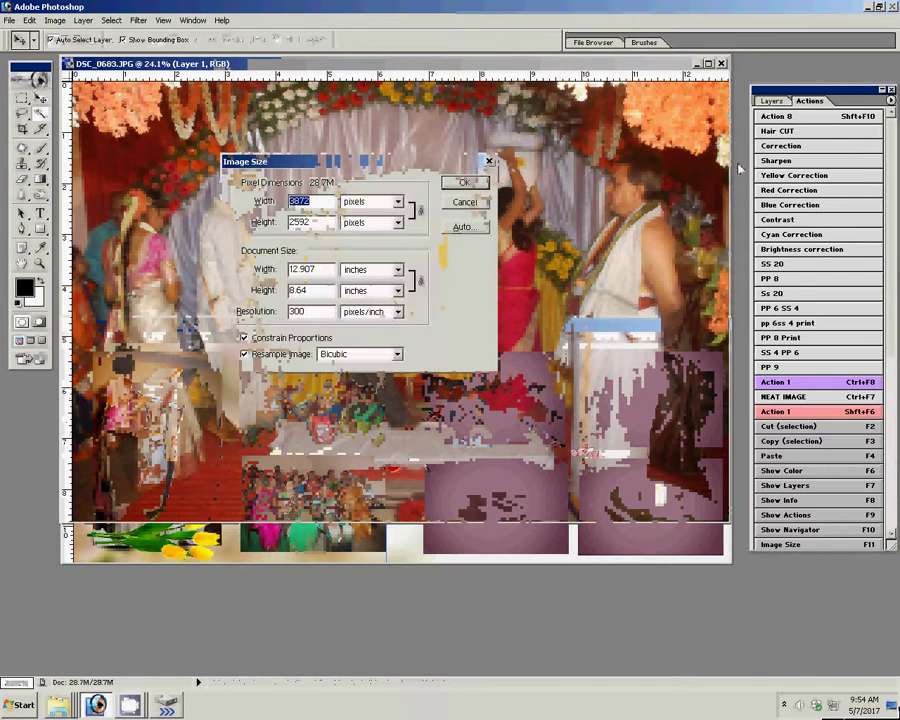
pyautogui.press('Tab')
pyautogui.press('Tab')
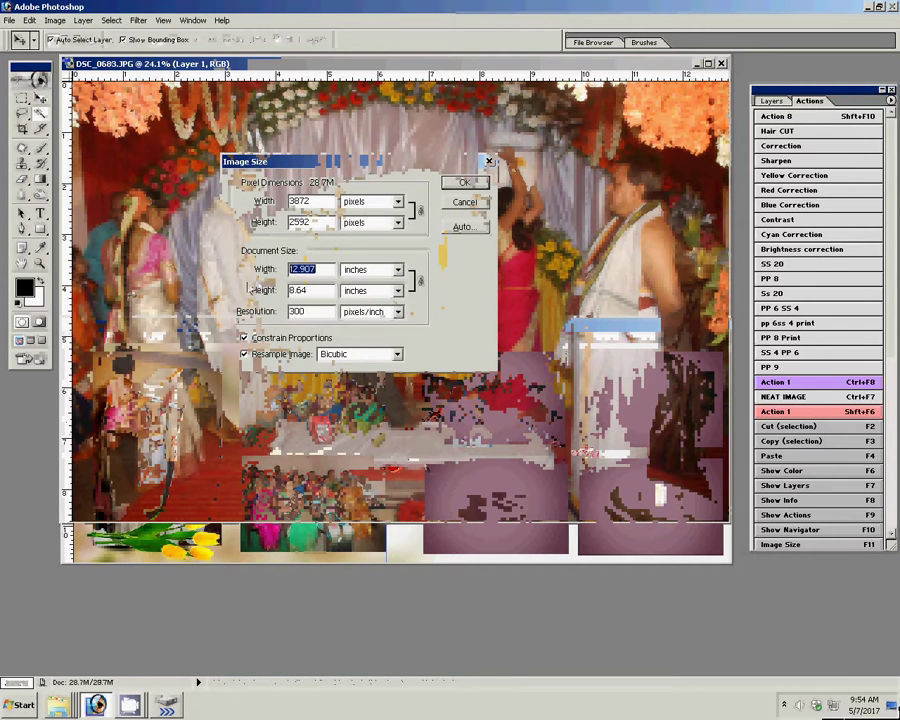
pyautogui.write('8')
pyautogui.click(466, 185)
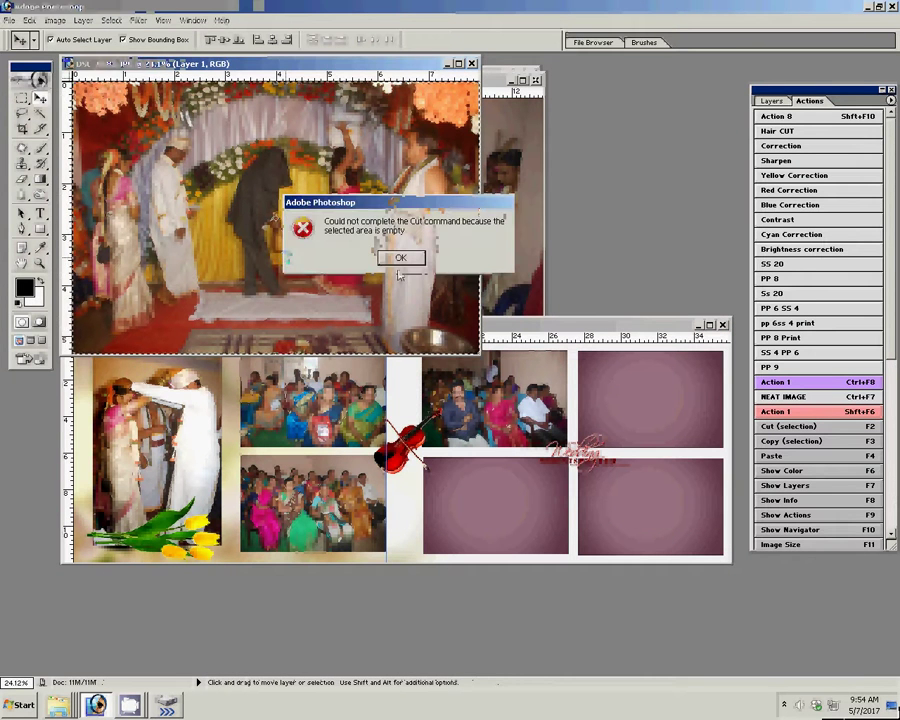
pyautogui.click(399, 257)
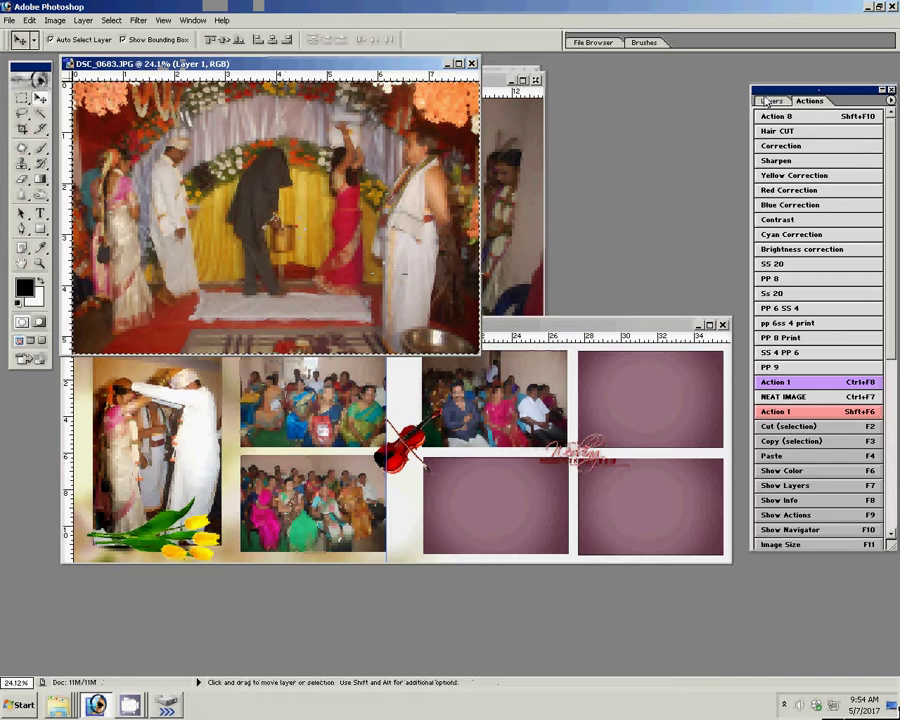
pyautogui.press('F7')
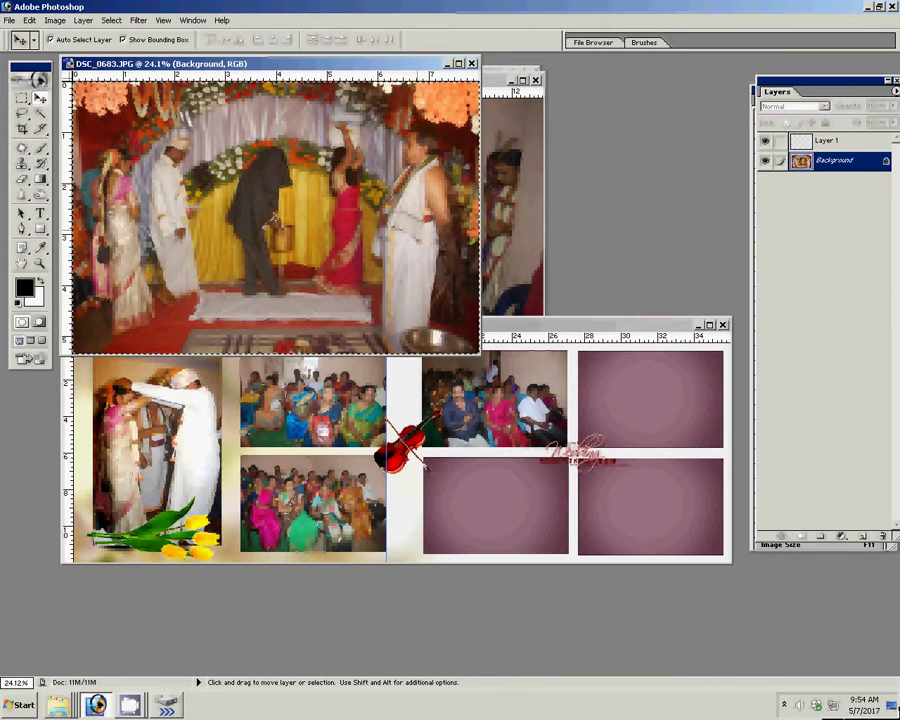
pyautogui.press('Delete')
pyautogui.click(472, 63)
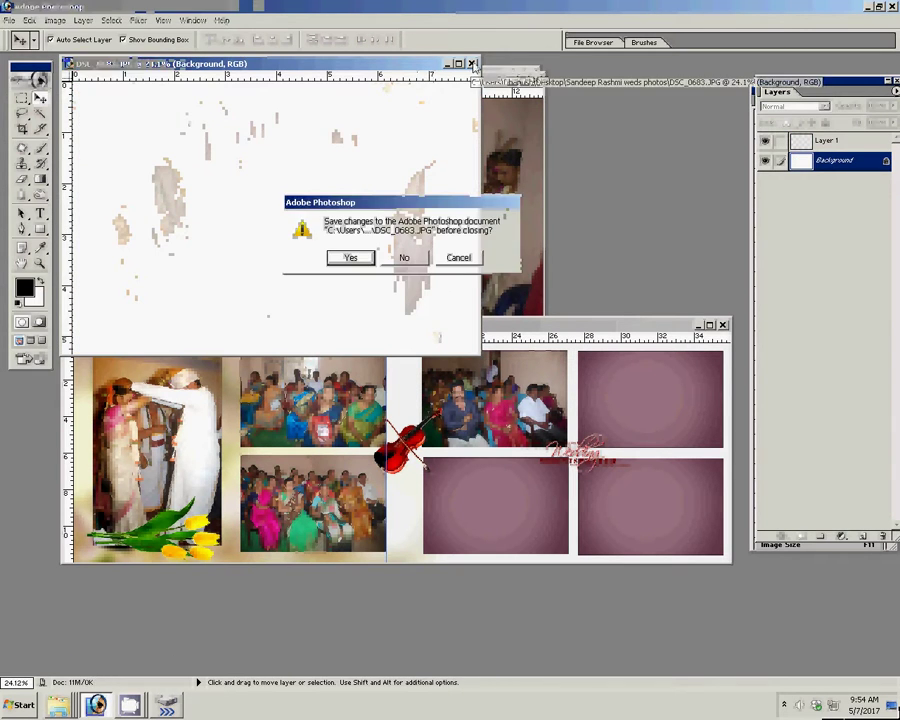
pyautogui.click(405, 258)
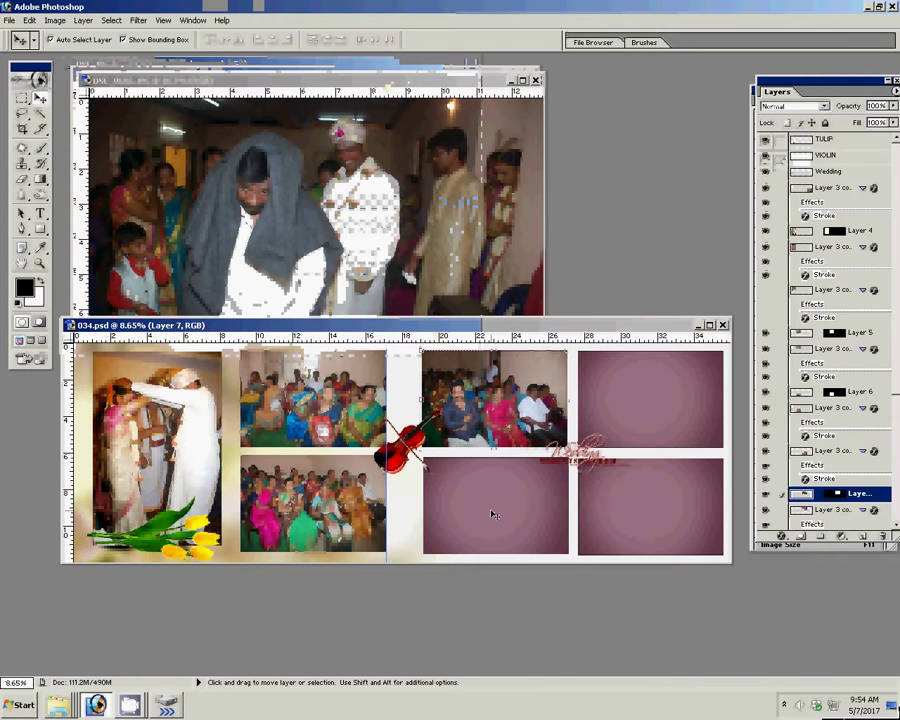
# Step: Magic Wand the right page's lower-left frame and Paste Into it with the ceremony photo
pyautogui.click(490, 505)
pyautogui.press('w')
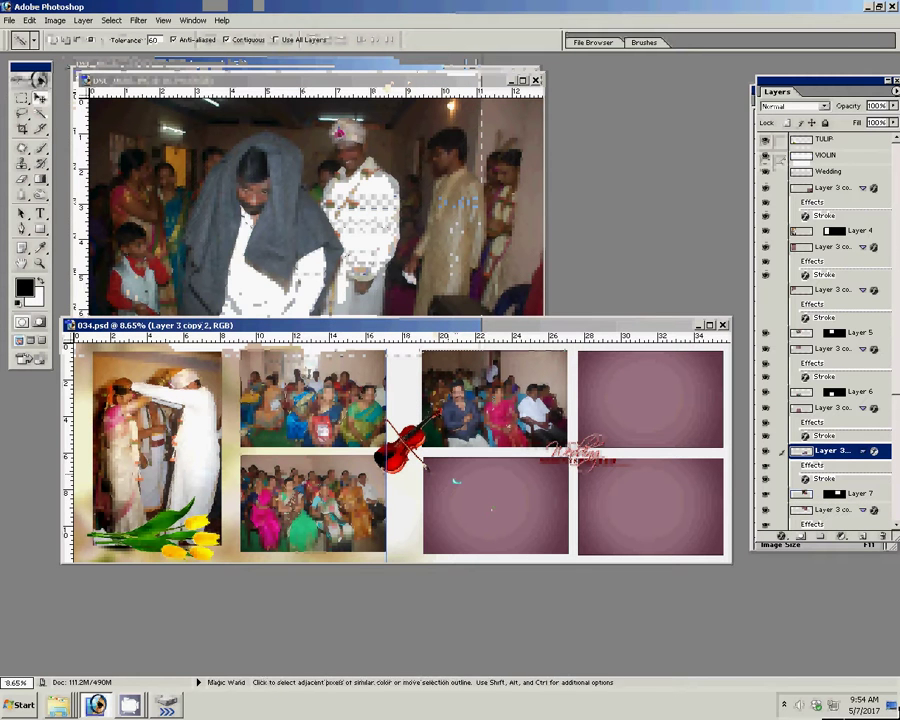
pyautogui.click(522, 502)
pyautogui.hotkey('ctrl', 'j')
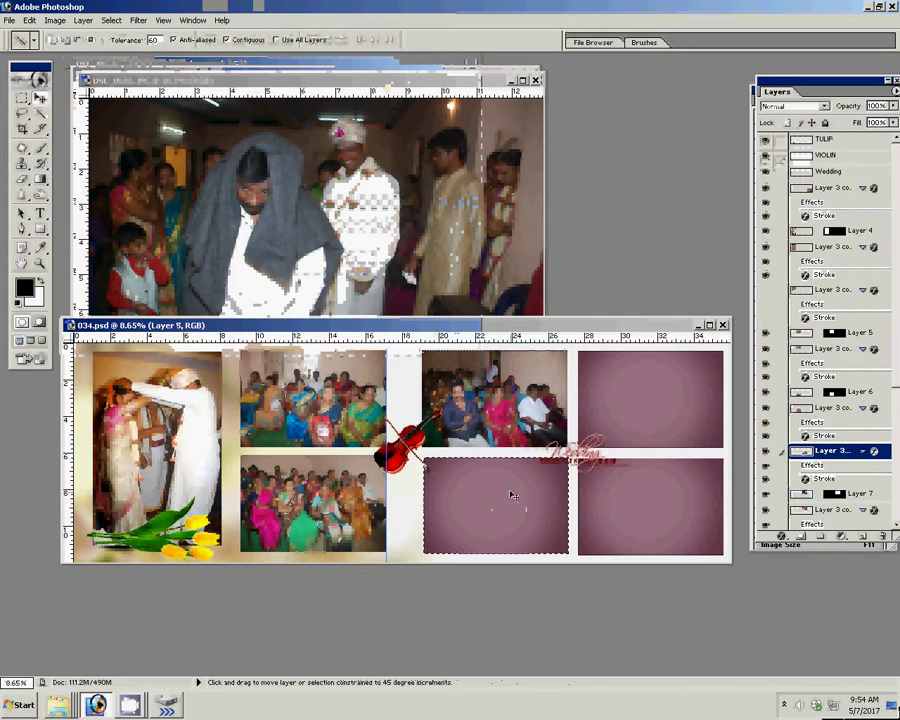
pyautogui.hotkey('ctrl', 'shift', 'v')
pyautogui.press('v')
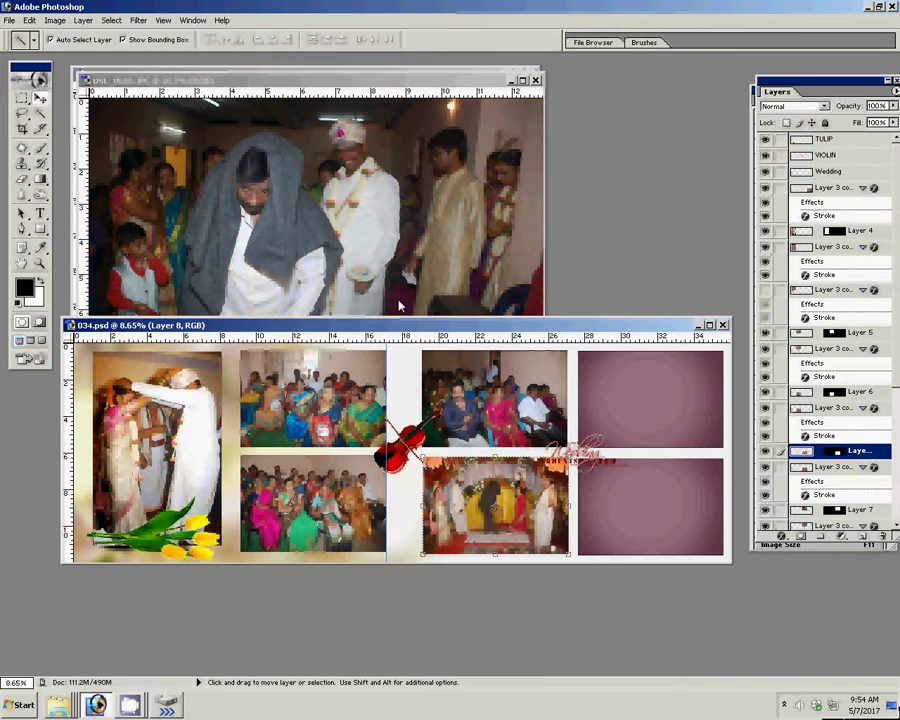
# Step: With DSC_0682 in front, dock the Actions palette with Layers at the right edge
pyautogui.click(401, 250)
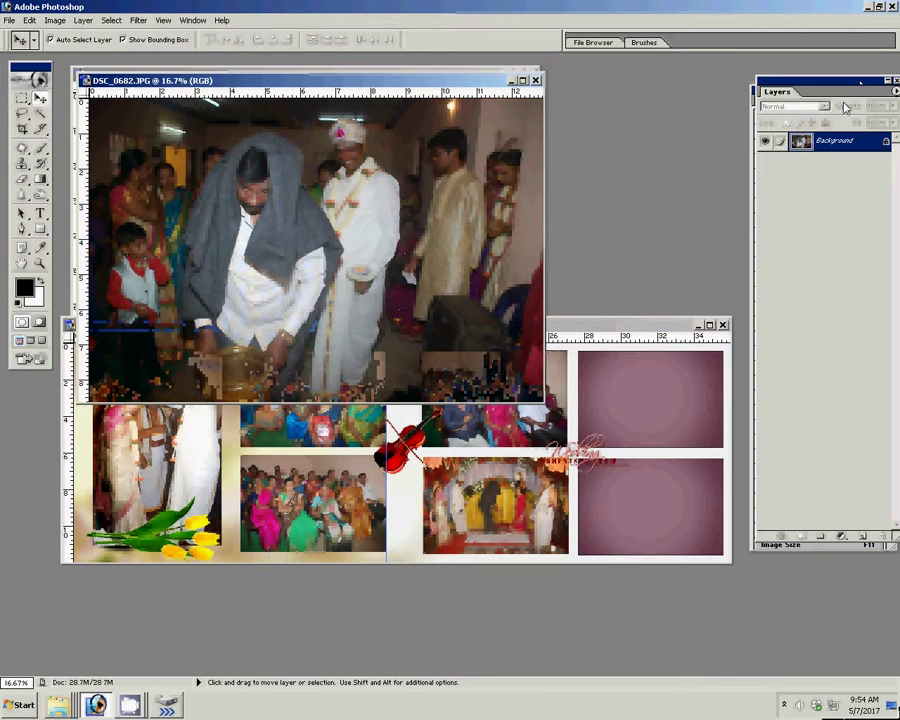
pyautogui.moveTo(776, 91); pyautogui.dragTo(684, 120)
pyautogui.hotkey('alt', 'F9')
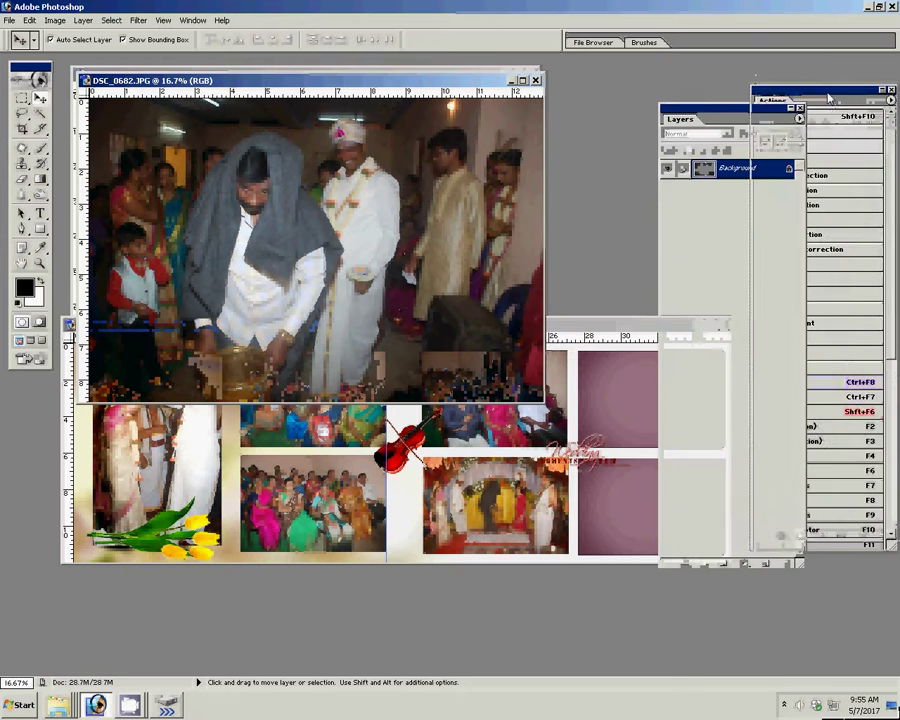
pyautogui.moveTo(828, 97); pyautogui.dragTo(711, 138)
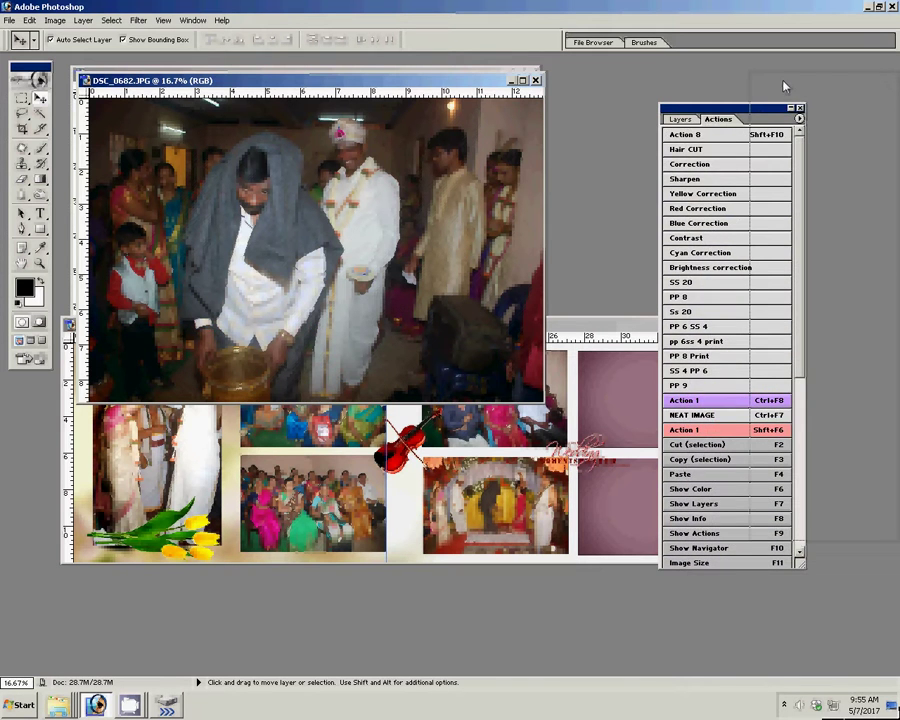
pyautogui.moveTo(760, 107); pyautogui.dragTo(852, 78)
# Step: Resize DSC_0682 to 8 inches wide via an action, close it unsaved, and paste into the upper-right frame
pyautogui.click(790, 123)
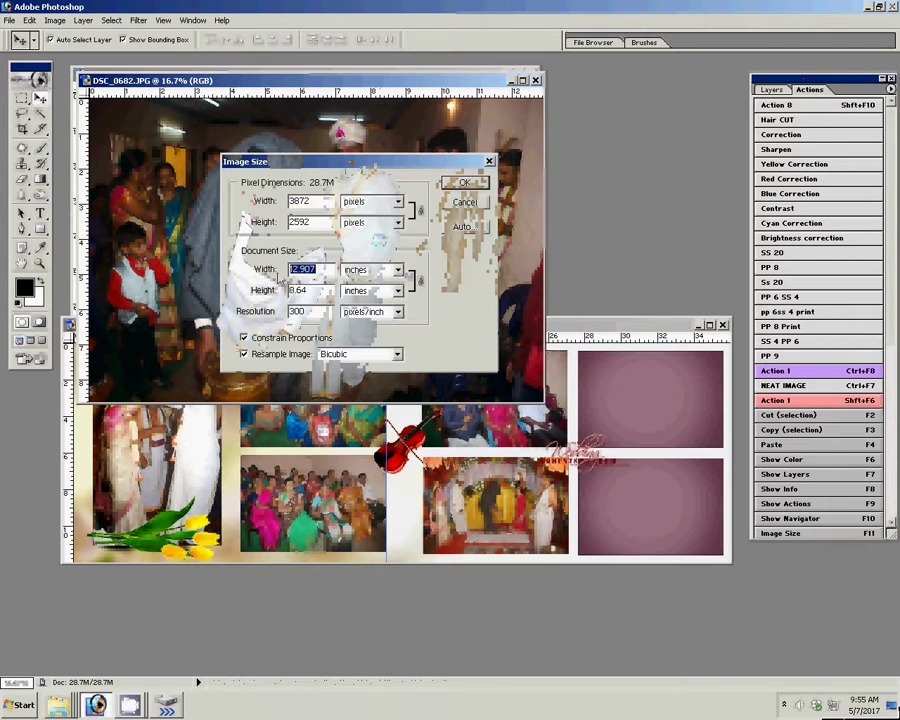
pyautogui.write('8')
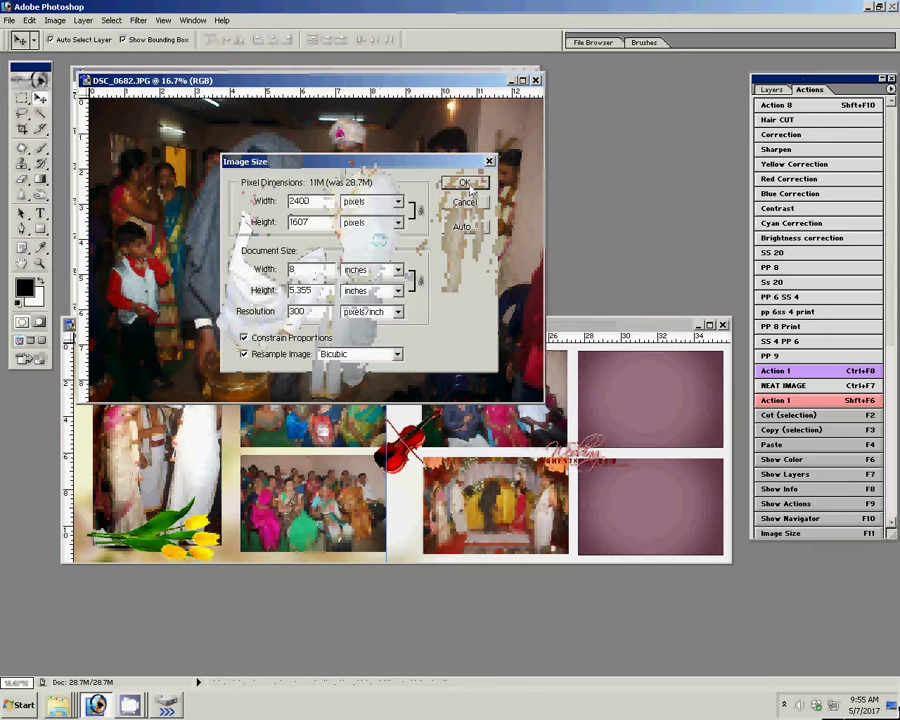
pyautogui.click(464, 184)
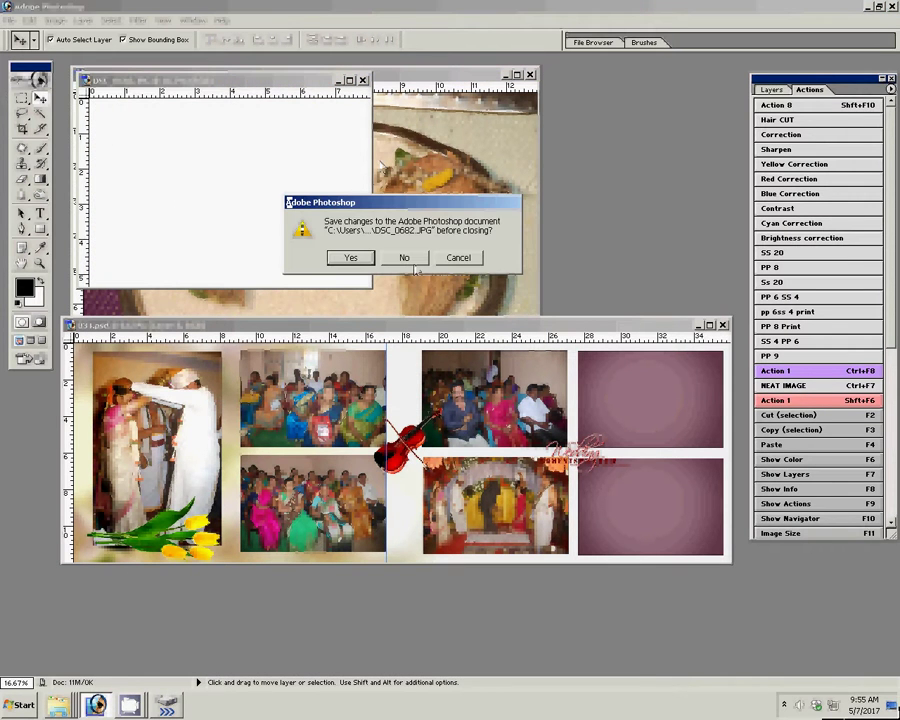
pyautogui.click(408, 262)
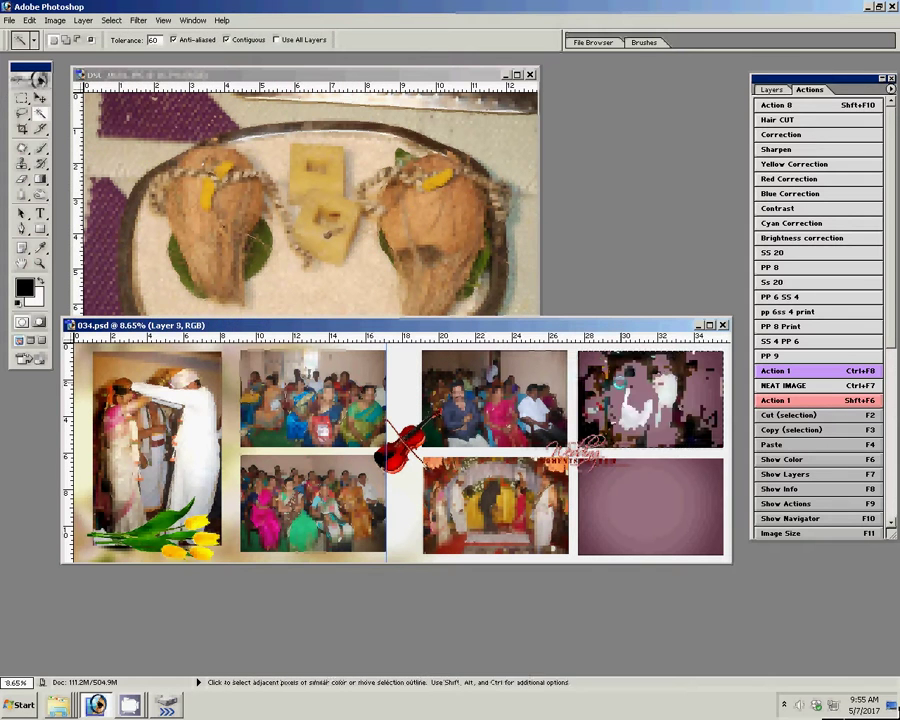
pyautogui.press('v')
pyautogui.hotkey('ctrl', 'Tab')
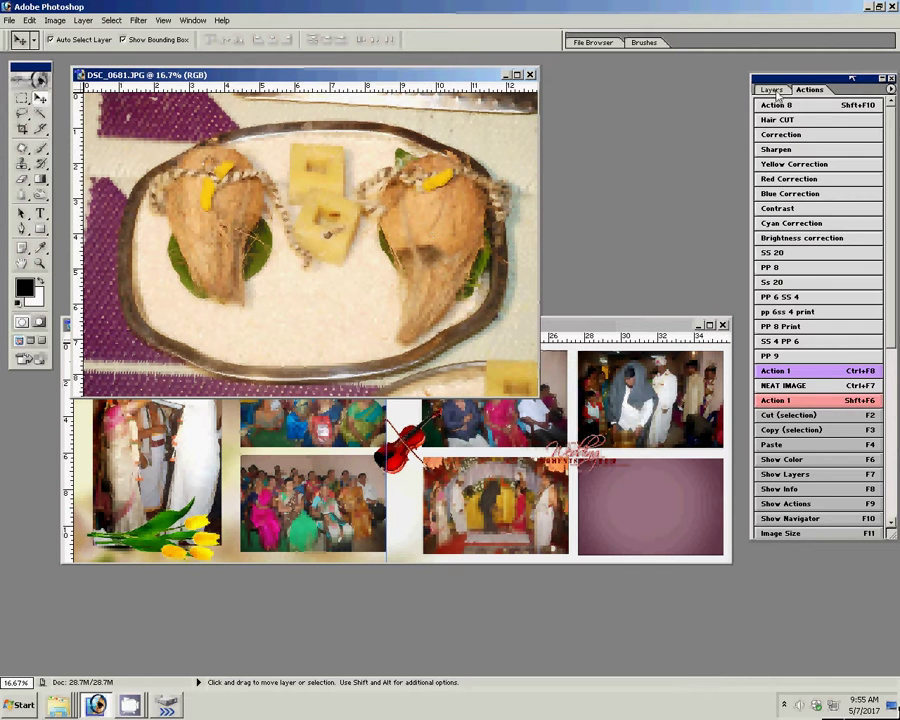
# Step: Add a black Solid Color fill layer in Soft Light mode and merge it into DSC_0681
pyautogui.press('F7')
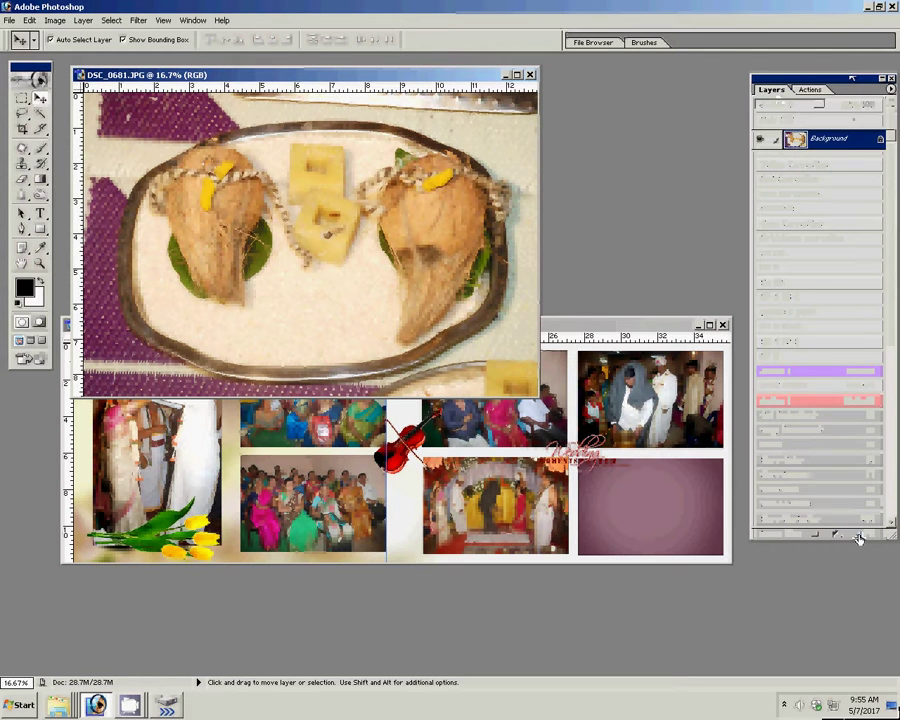
pyautogui.click(856, 533)
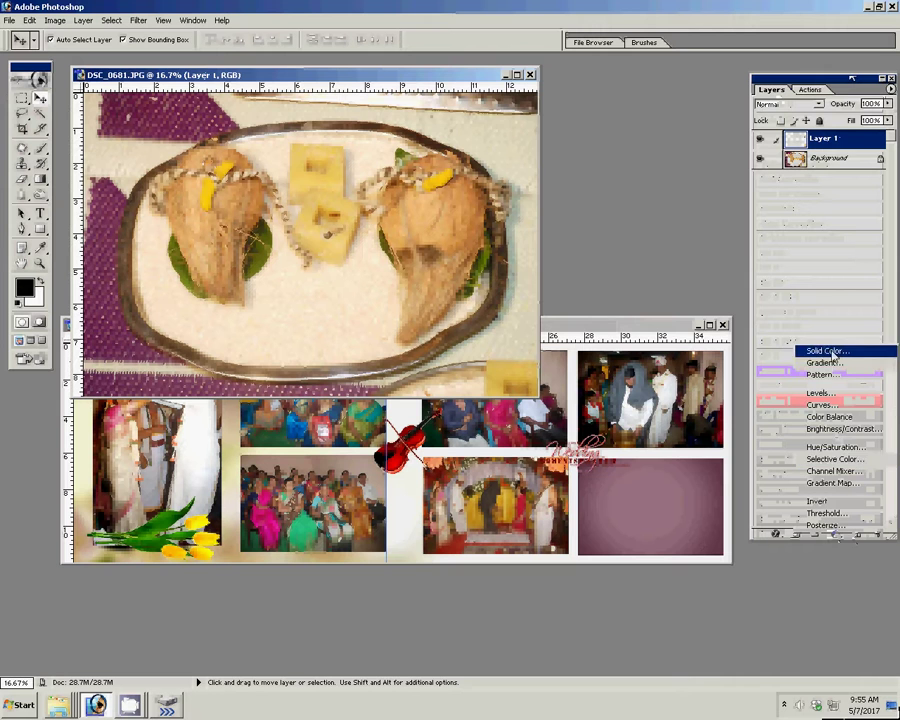
pyautogui.click(830, 351)
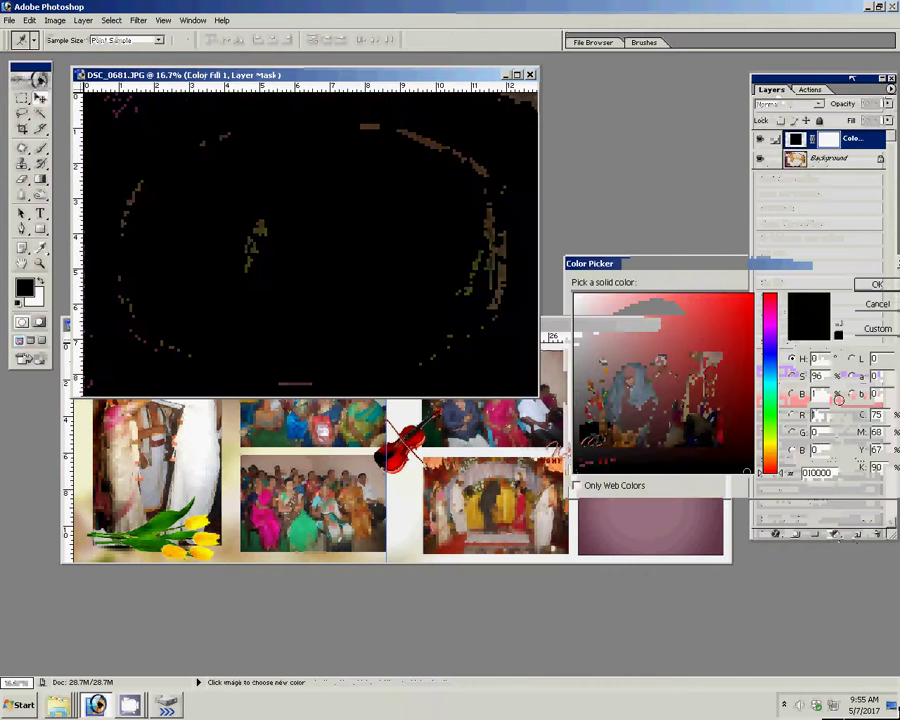
pyautogui.click(877, 289)
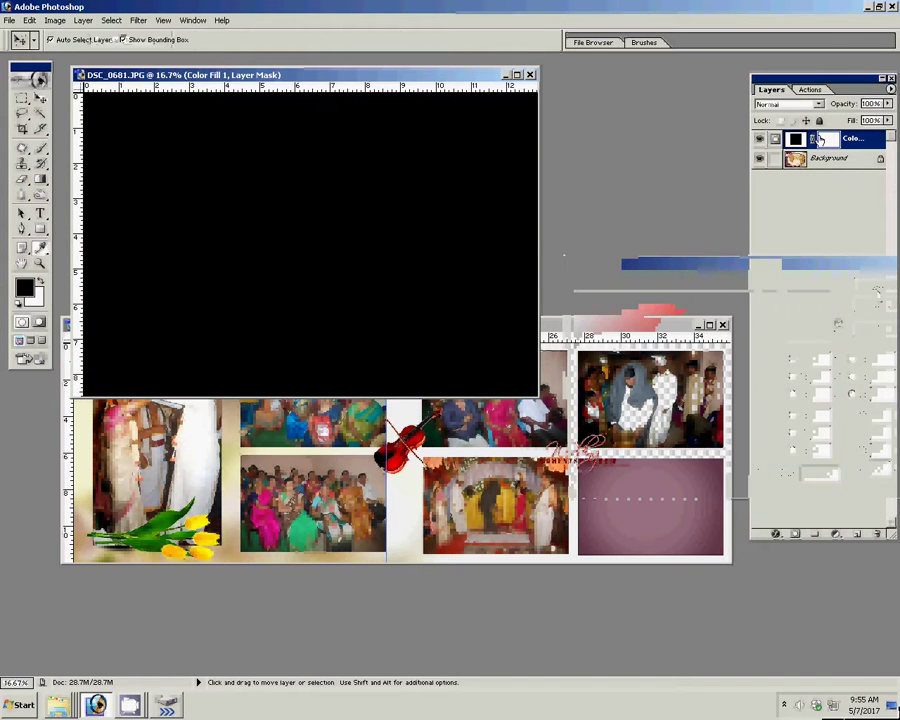
pyautogui.click(793, 105)
pyautogui.click(785, 233)
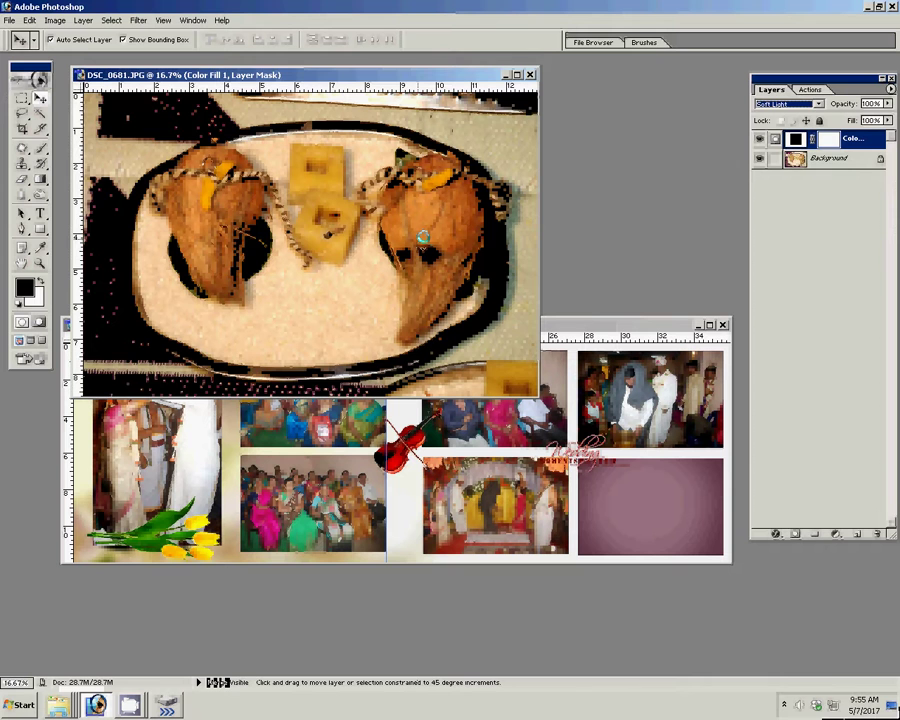
pyautogui.hotkey('ctrl', 'shift', 'e')
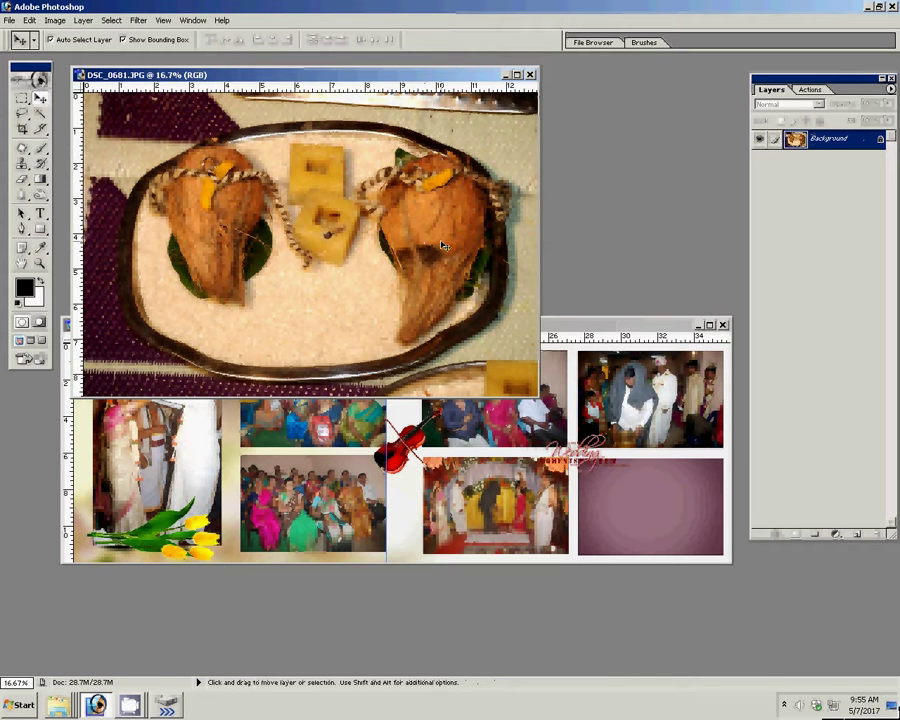
# Step: Resize the food photo to 8 inches wide, then close the JPG without saving
pyautogui.hotkey('ctrl', 'alt', 'i')
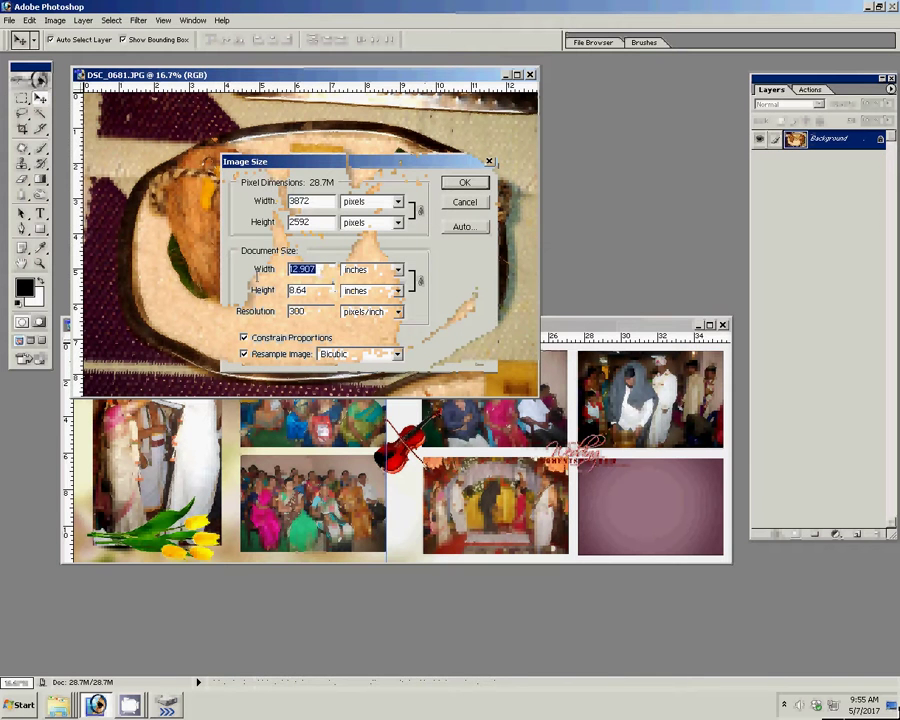
pyautogui.write('8')
pyautogui.click(464, 182)
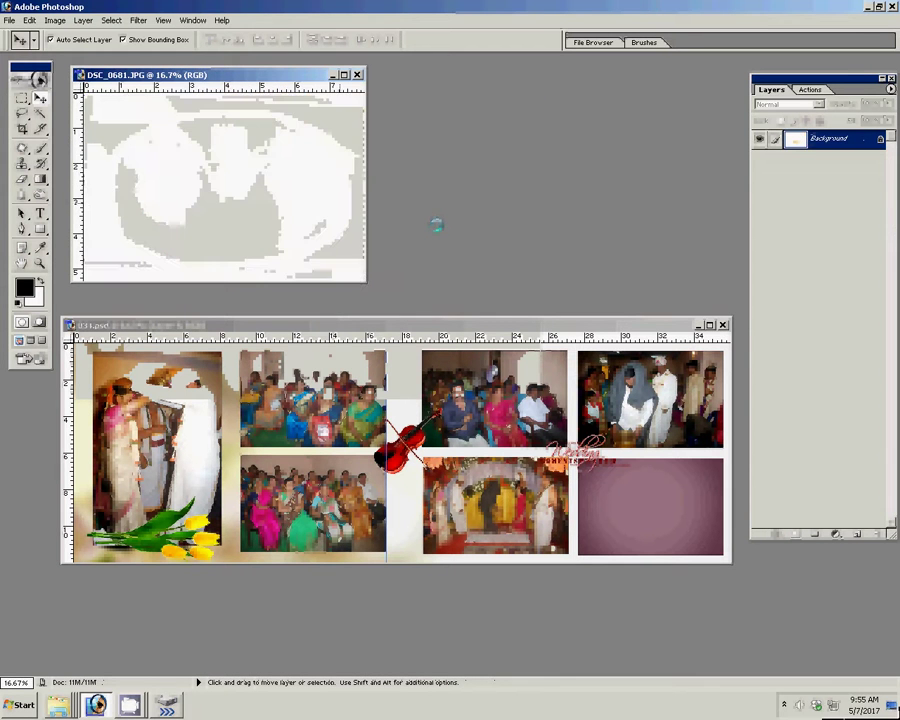
pyautogui.click(357, 74)
pyautogui.click(402, 256)
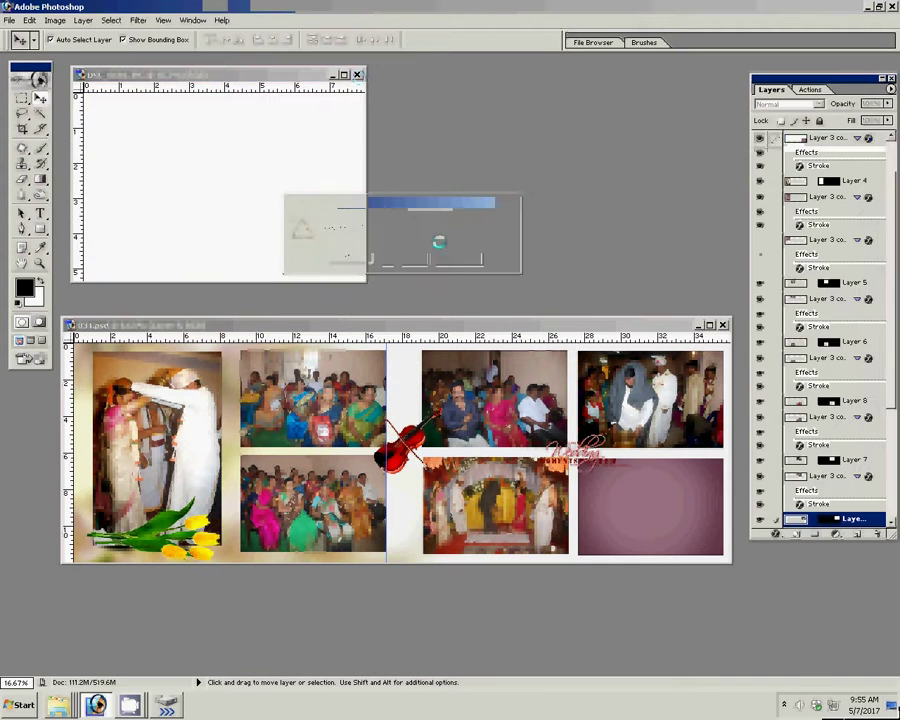
# Step: Paste the food photo into the pink bottom-right frame of 034.psd as Layer 10
pyautogui.click(660, 503)
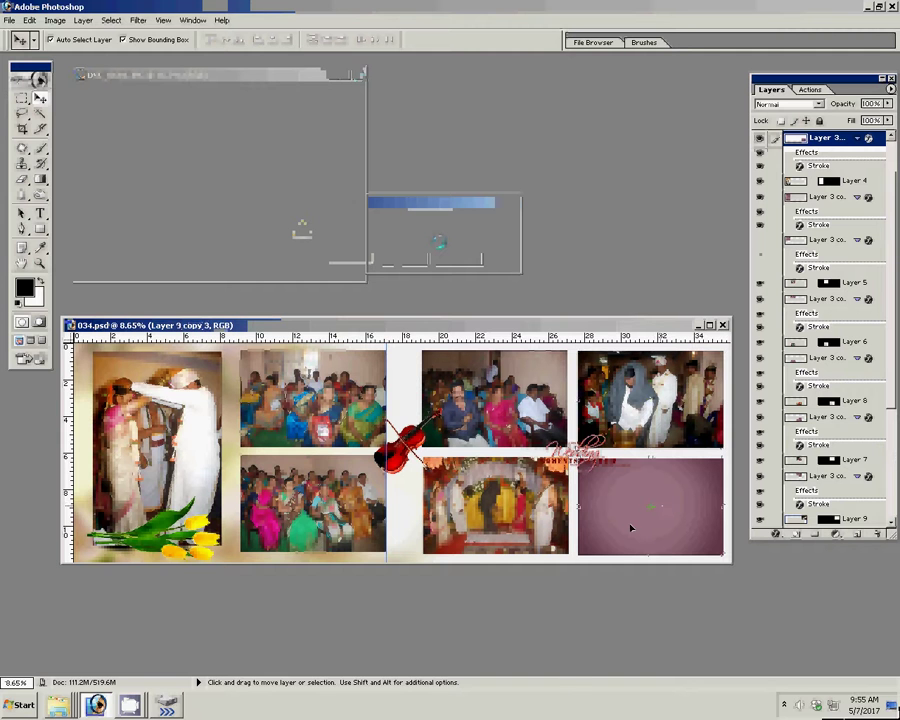
pyautogui.press('w')
pyautogui.click(637, 517)
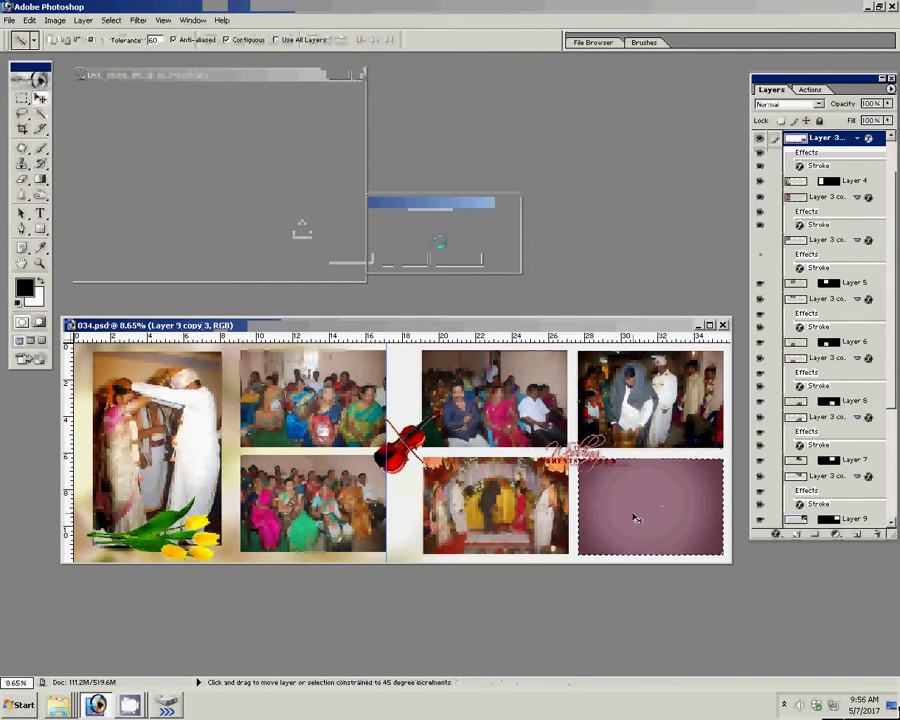
pyautogui.hotkey('ctrl', 'shift', 'v')
pyautogui.press('v')
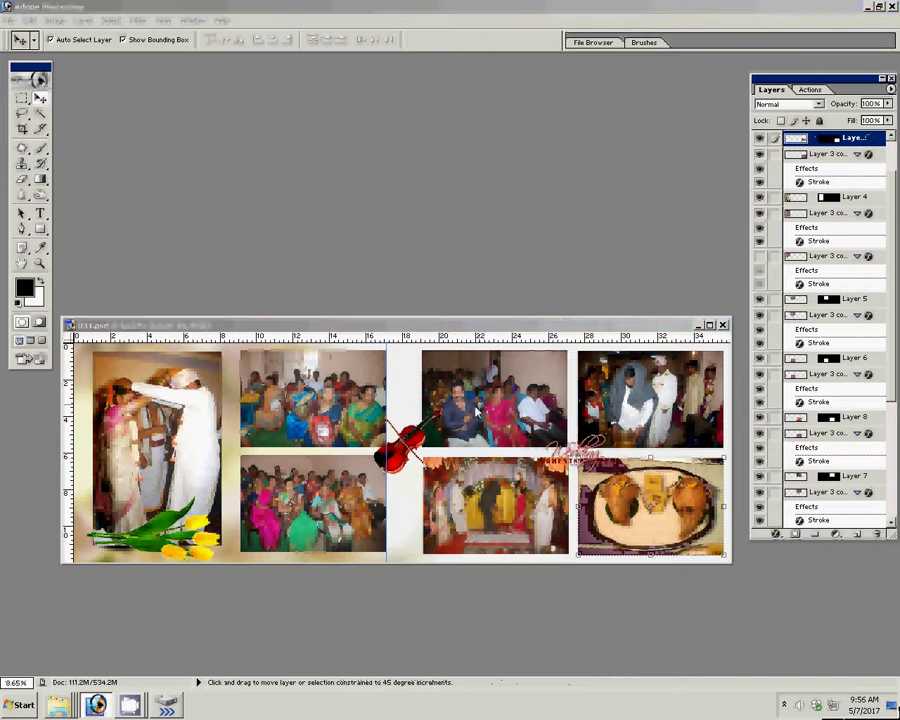
pyautogui.hotkey('ctrl', 'shift', 's')
# Step: Navigate the Save As dialog to the k5 folder on Local Disk (I:)
pyautogui.click(288, 252)
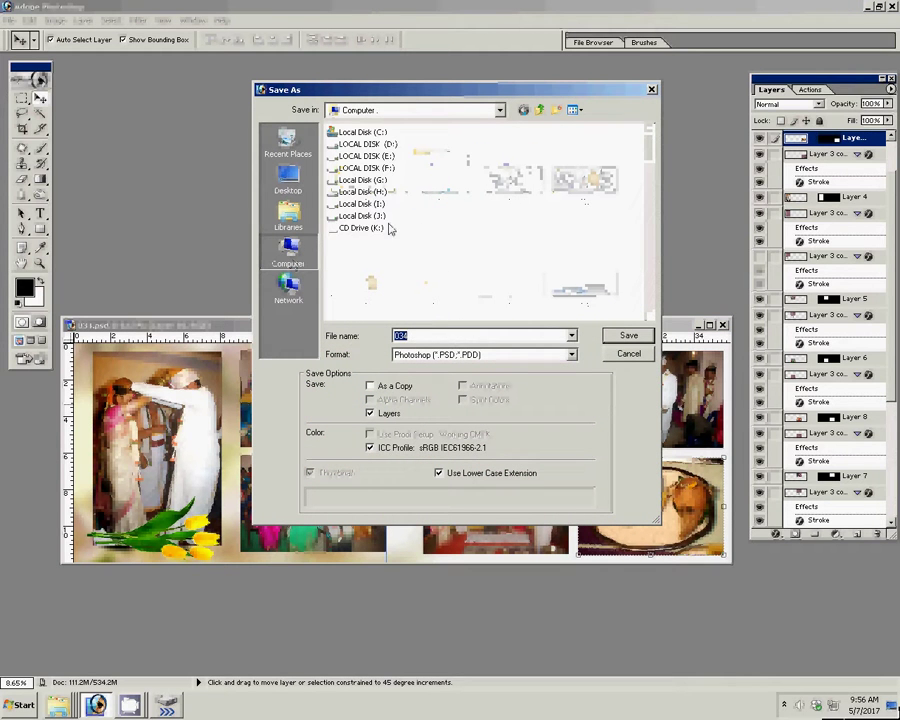
pyautogui.click(364, 204)
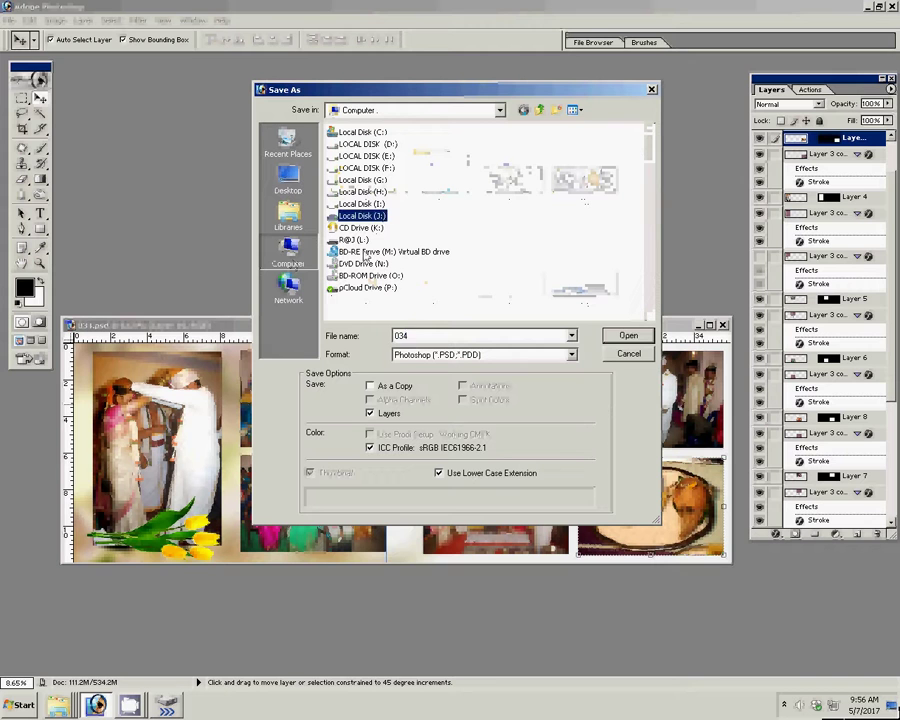
pyautogui.click(628, 356)
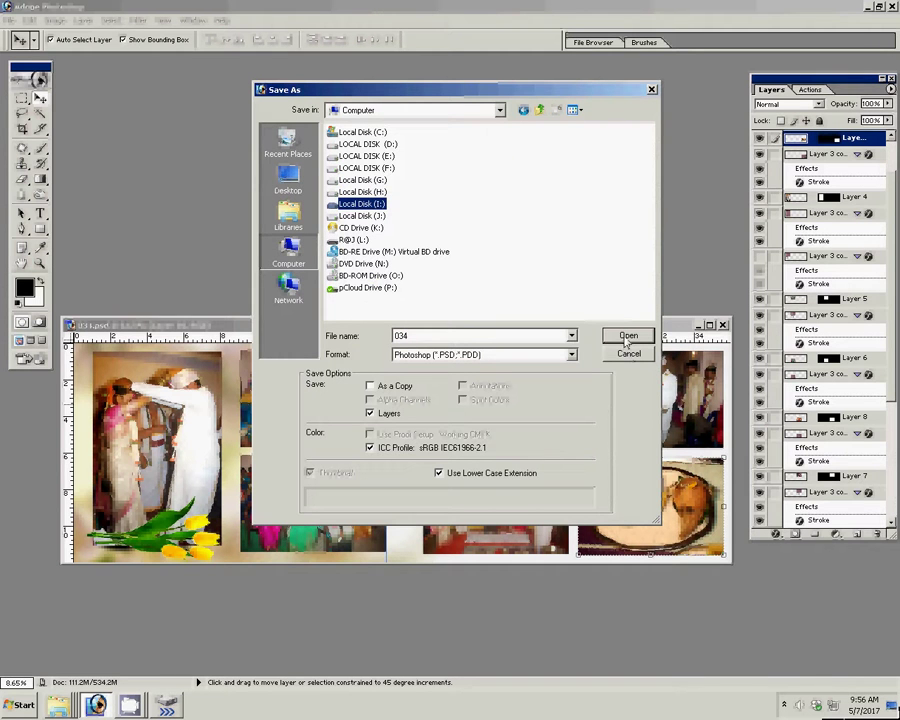
pyautogui.click(628, 337)
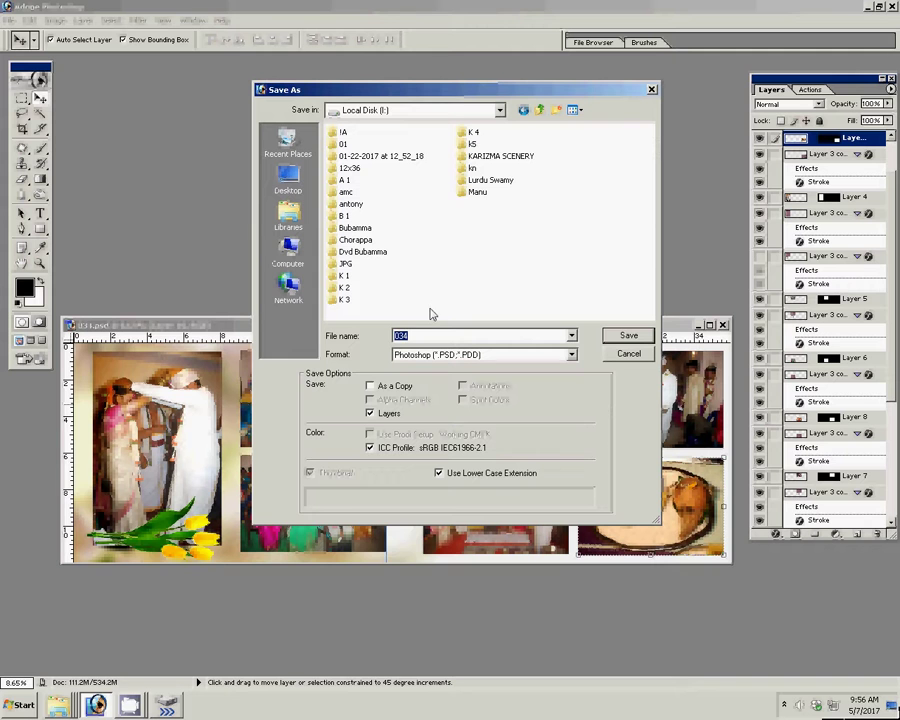
pyautogui.click(630, 338)
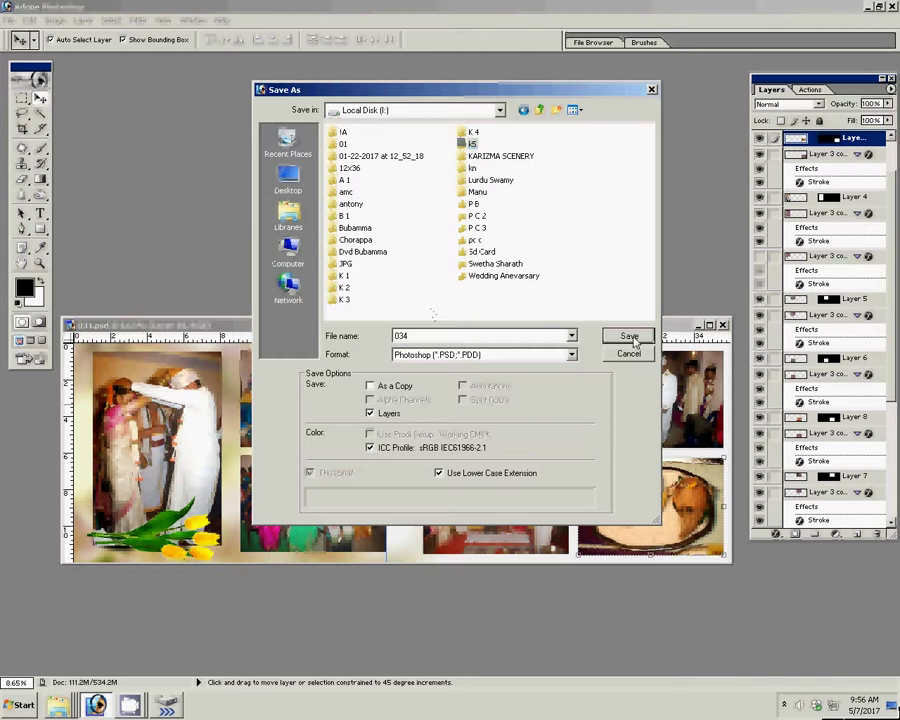
pyautogui.click(630, 338)
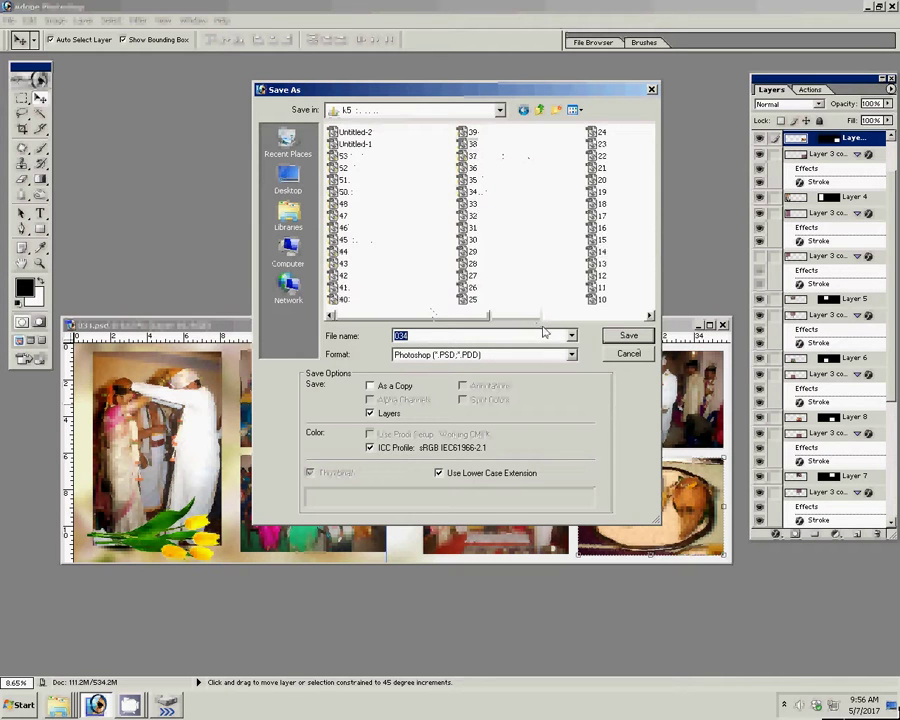
# Step: Save the album as layered 54.psd and close the document
pyautogui.write('5')
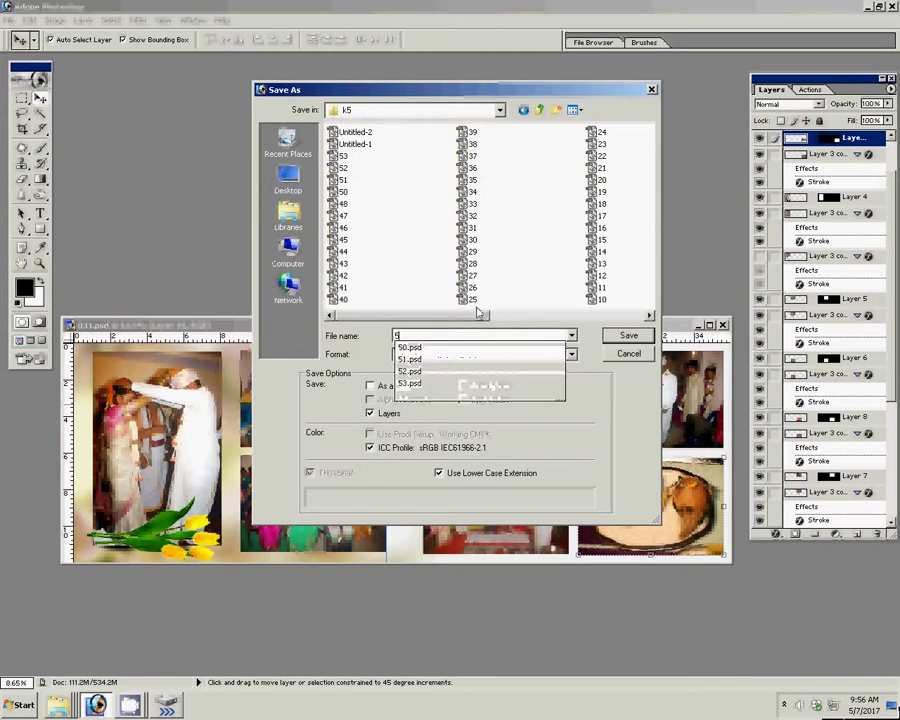
pyautogui.write('4')
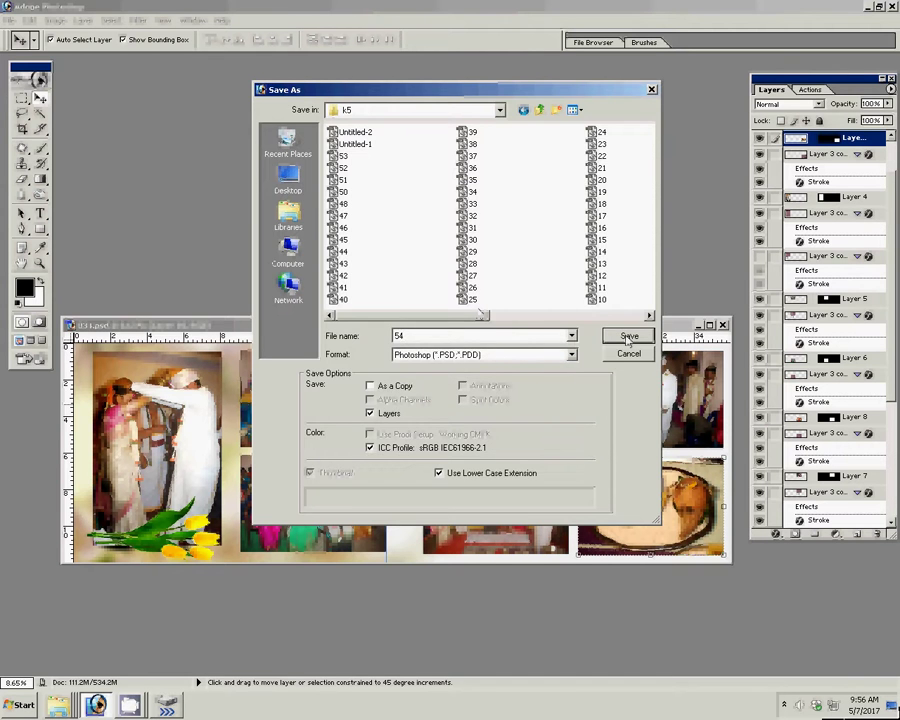
pyautogui.press('Return')
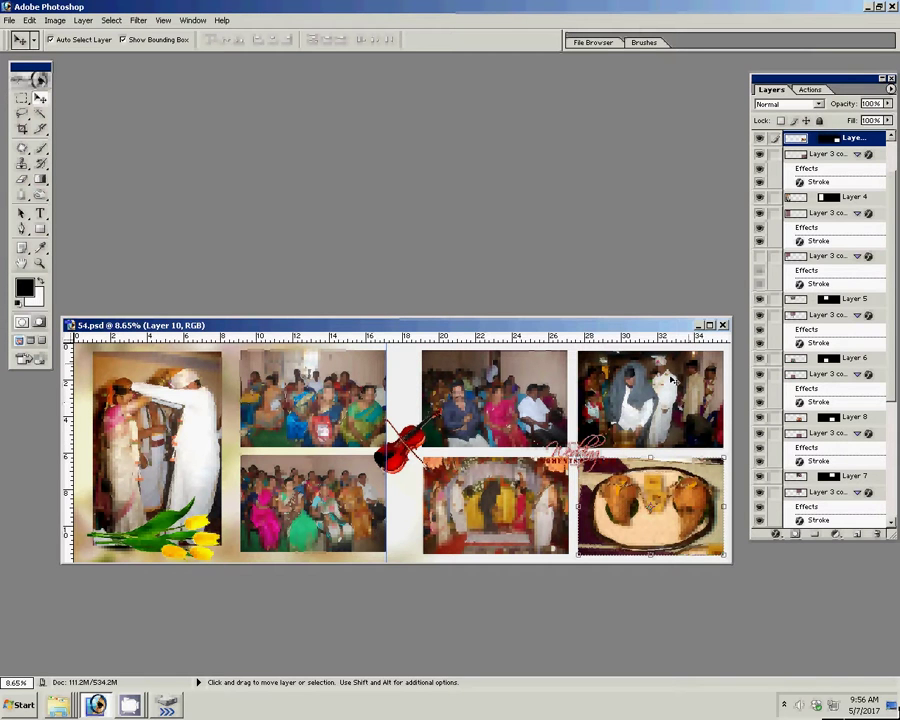
pyautogui.click(723, 326)
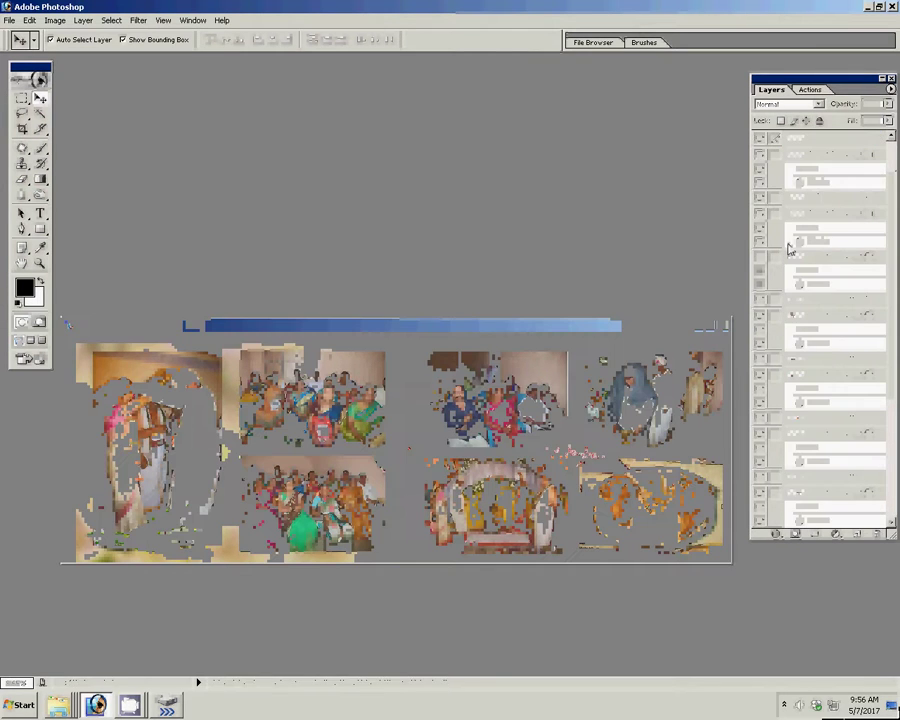
pyautogui.click(58, 705)
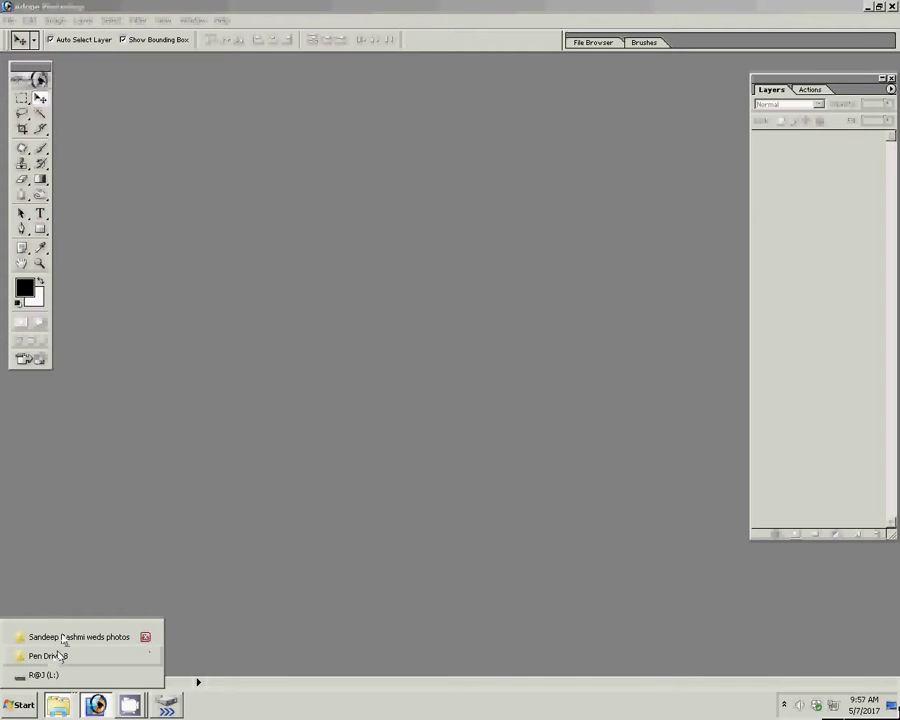
# Step: Open the wedding photos folder, view its 213-item sss d subfolder, then go back
pyautogui.click(62, 637)
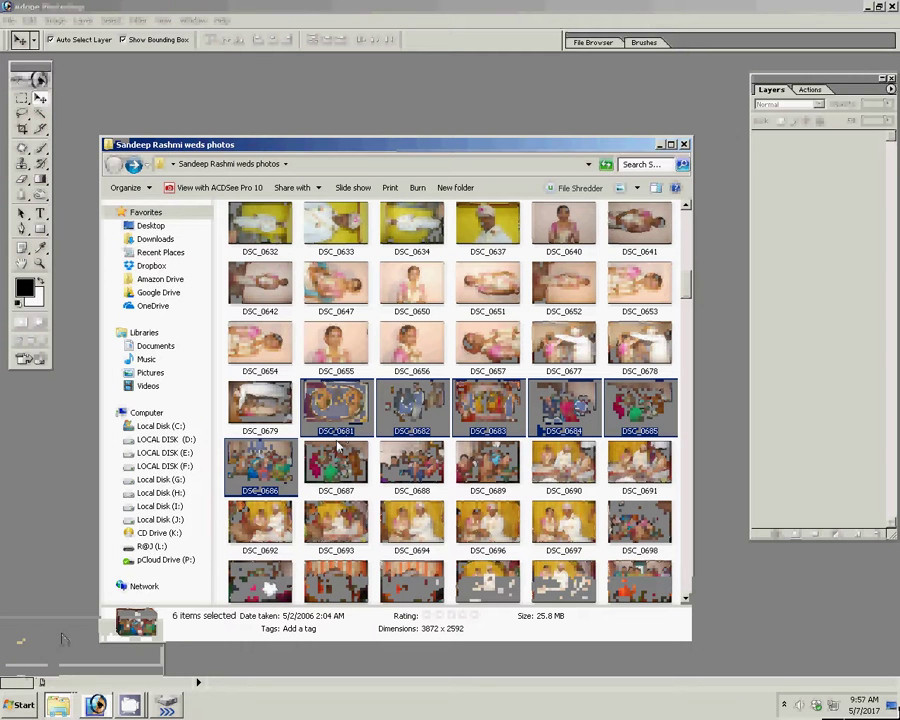
pyautogui.scroll(5, 640, 300)
pyautogui.scroll(5, 660, 260)
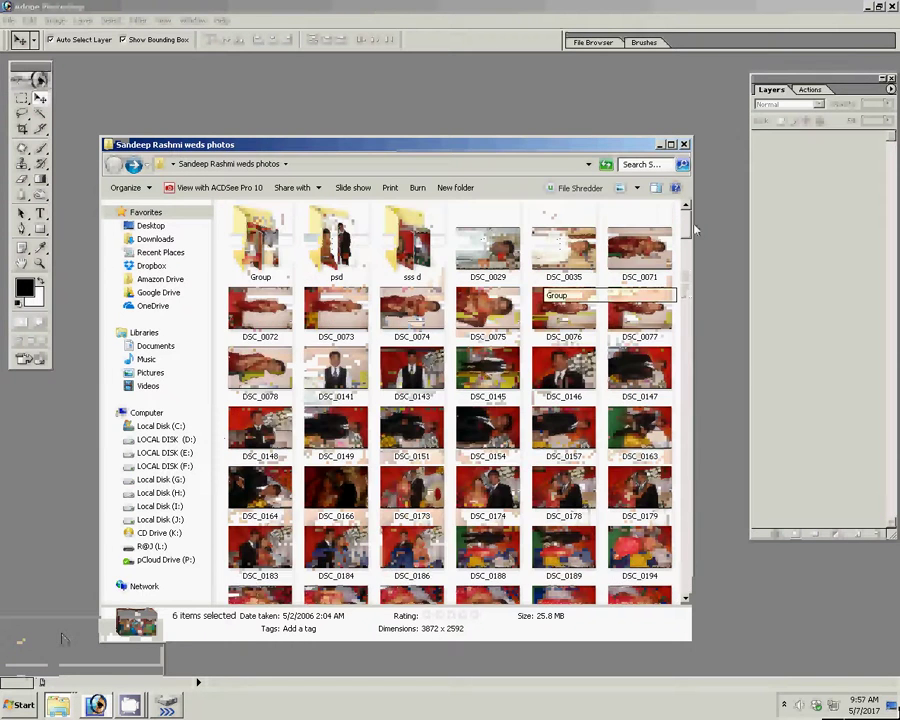
pyautogui.click(408, 262)
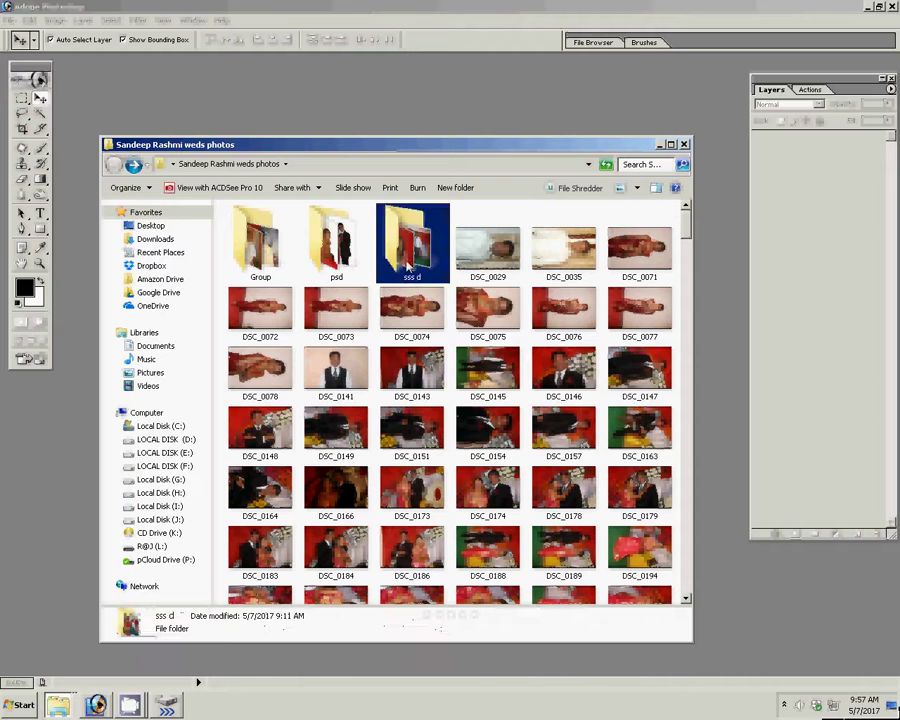
pyautogui.doubleClick(408, 262)
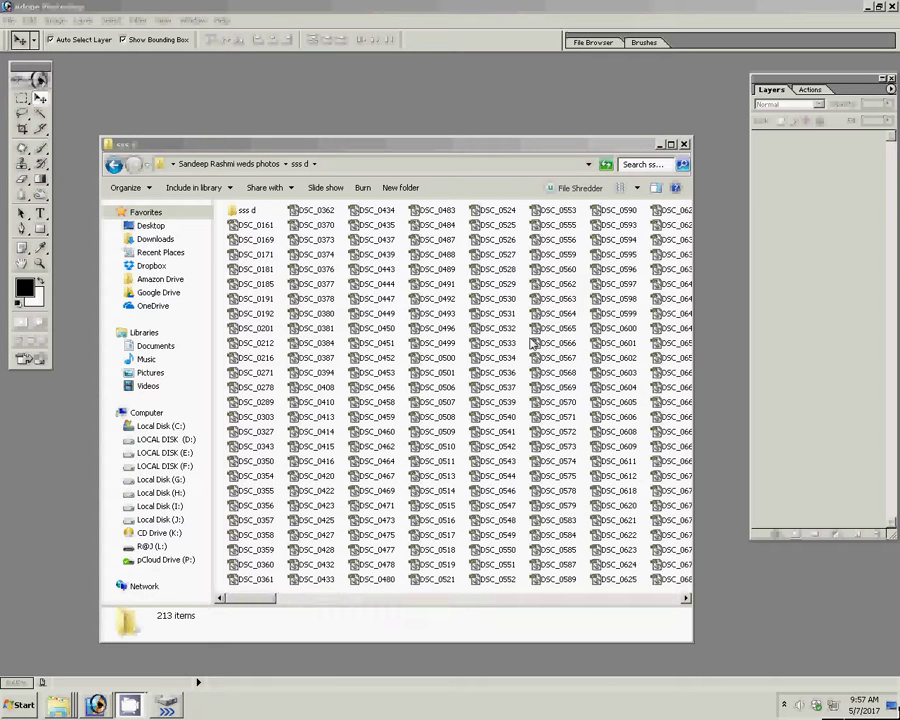
pyautogui.click(115, 166)
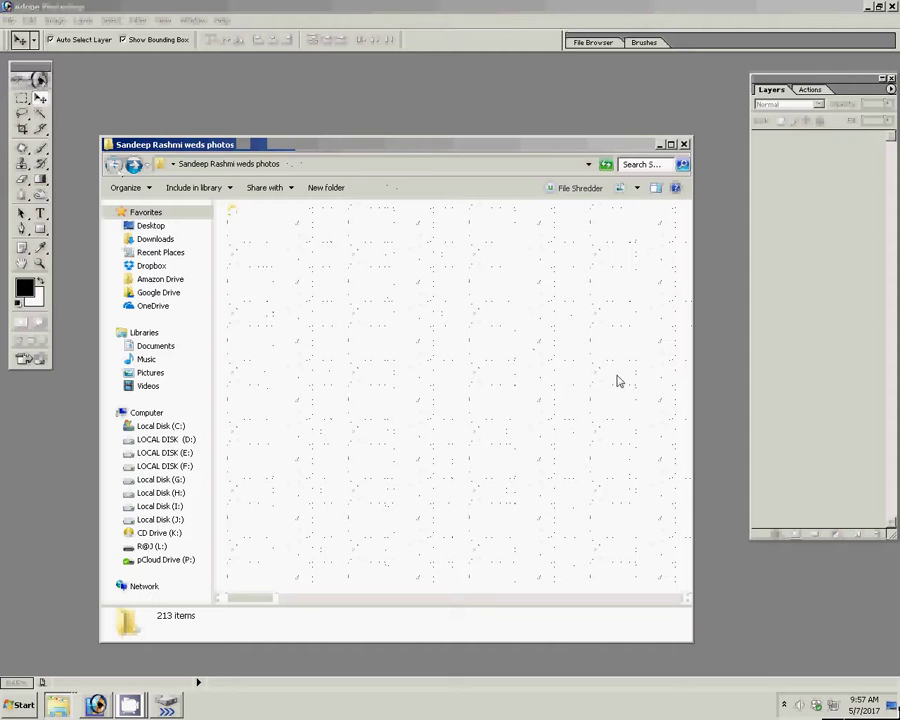